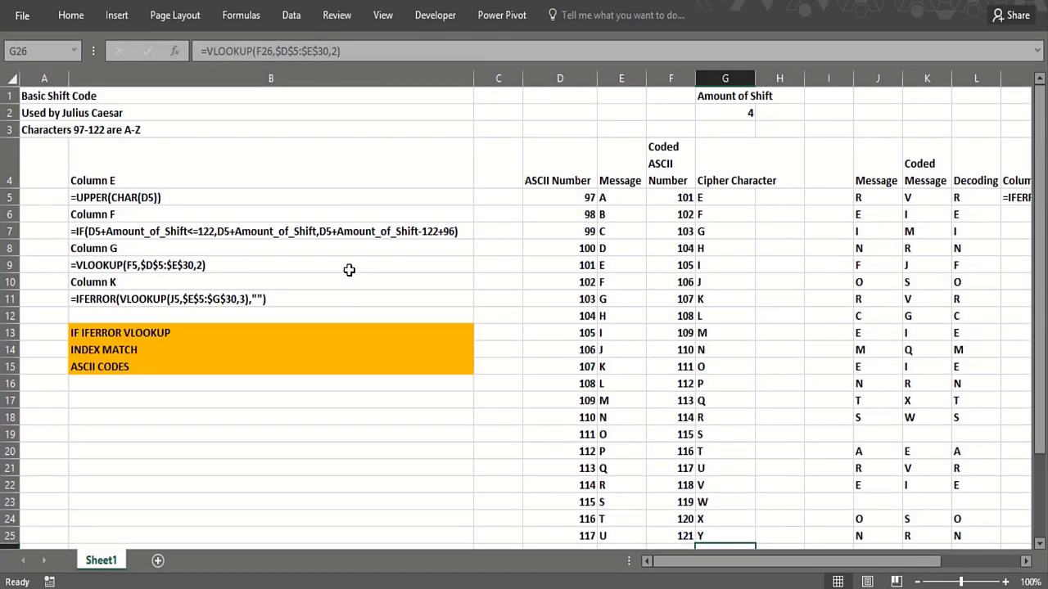
Review the shift code notes, the column formulas and the highlighted list of functions in column B.
{"action": "left_click", "coordinate": [324, 133]}
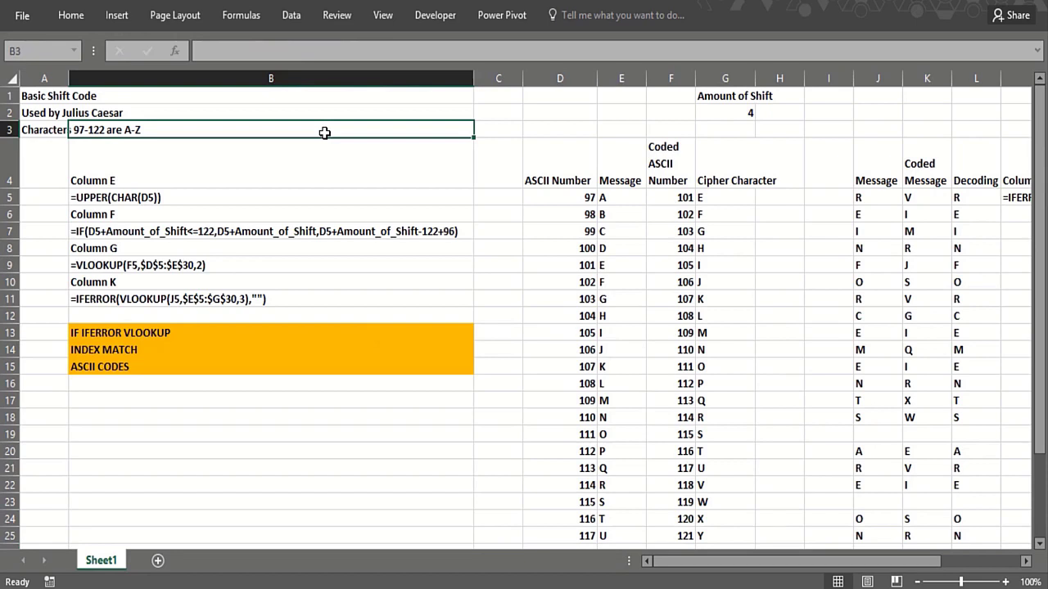
{"action": "key", "text": "Down"}
{"action": "key", "text": "Down"}
{"action": "left_click", "coordinate": [344, 297]}
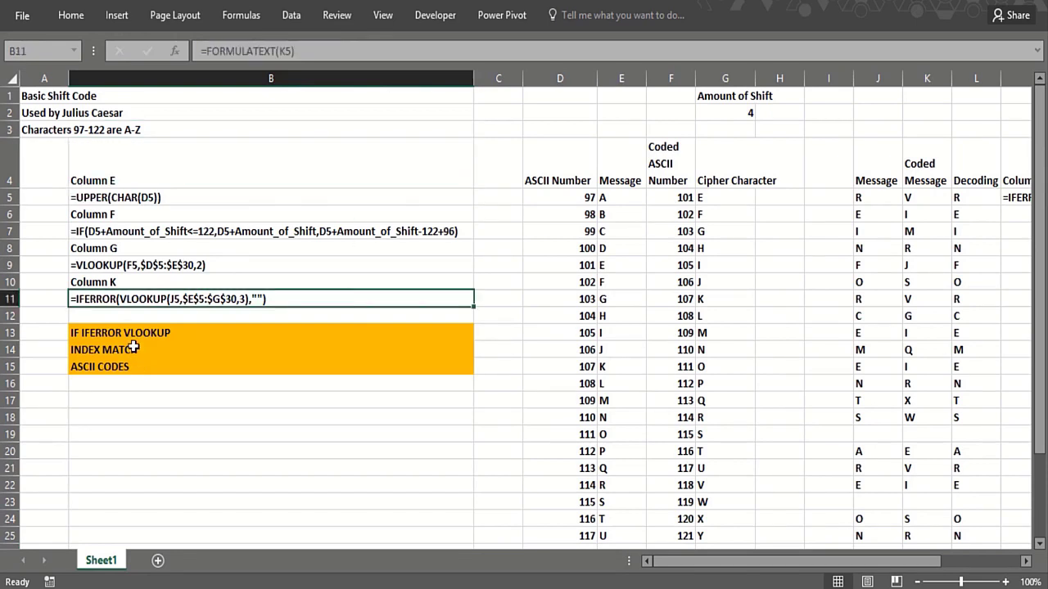
{"action": "left_click", "coordinate": [151, 385]}
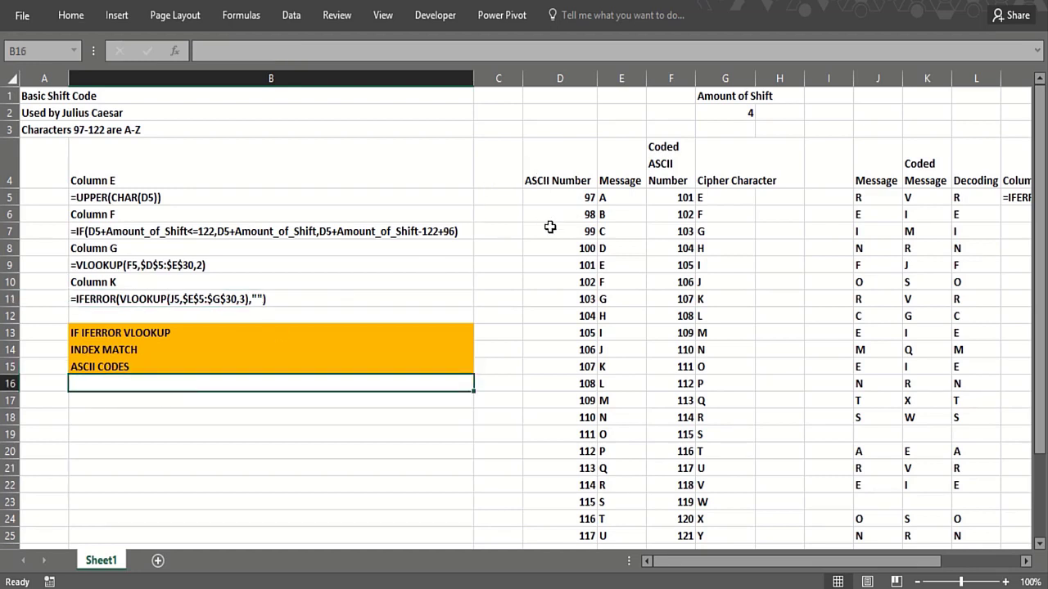
Examine the Amount of Shift value and compare the first Message letters with their Cipher Characters.
{"action": "left_click", "coordinate": [610, 198]}
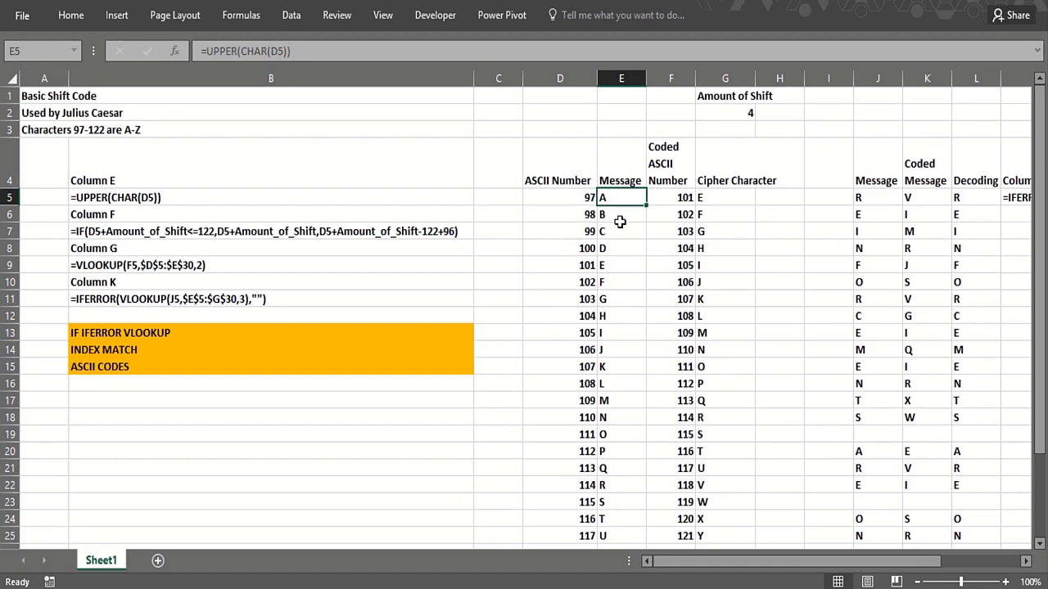
{"action": "left_click", "coordinate": [712, 109]}
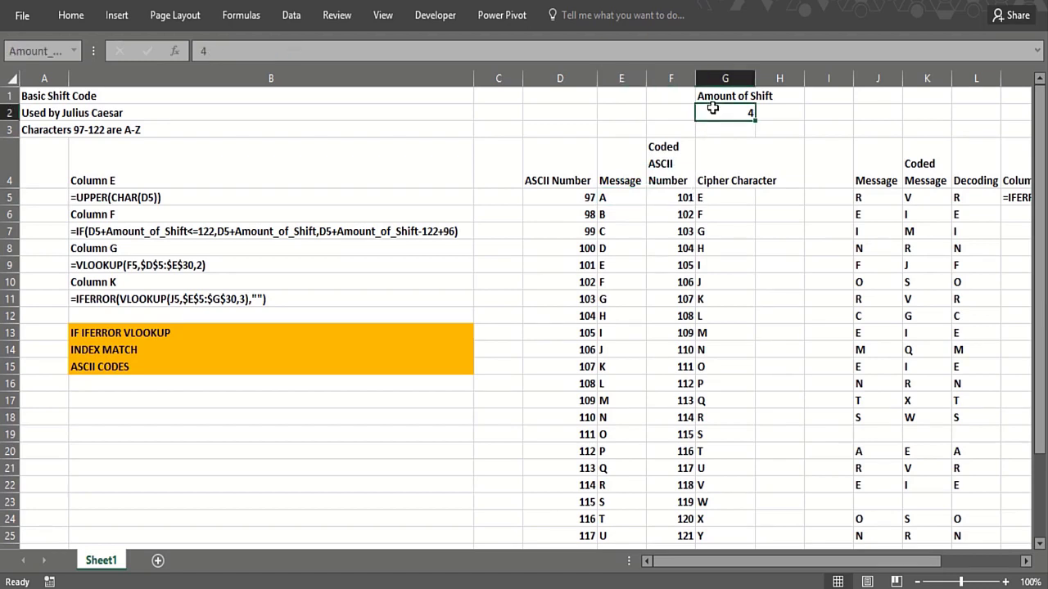
{"action": "left_click", "coordinate": [635, 196]}
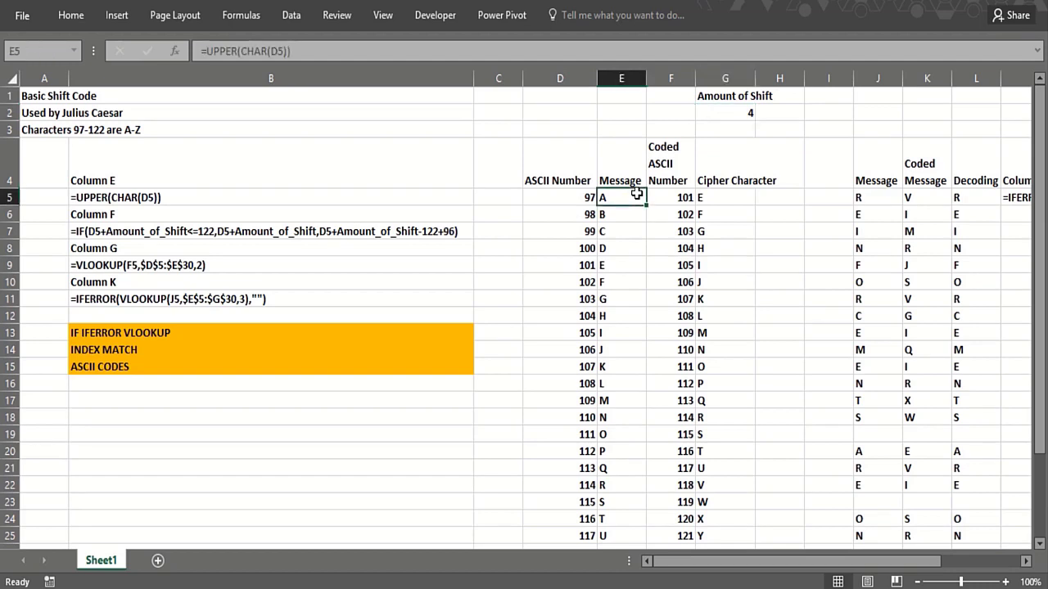
{"action": "left_click", "coordinate": [706, 203]}
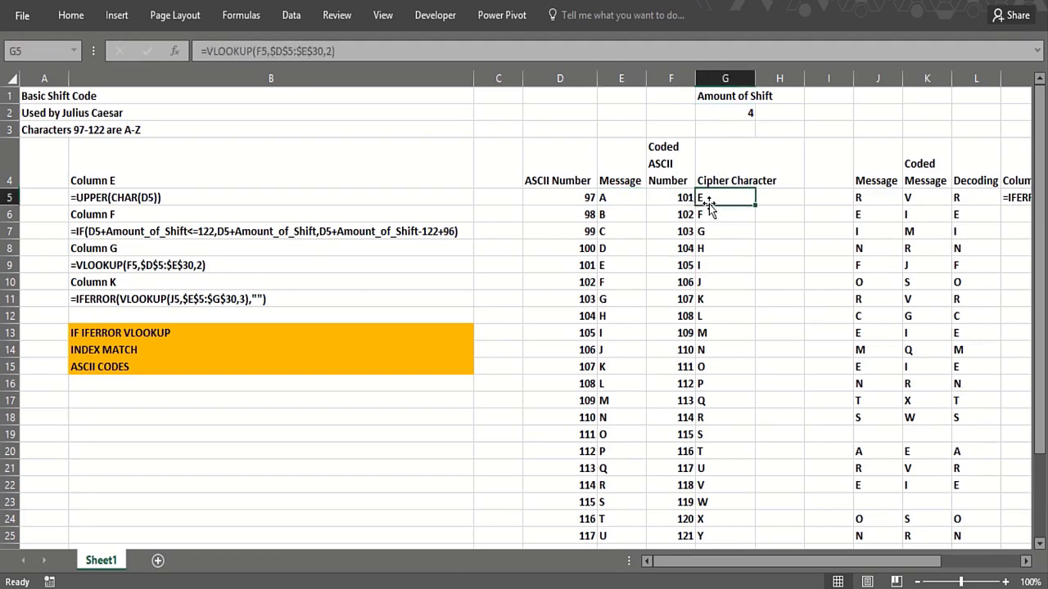
{"action": "left_click", "coordinate": [655, 221]}
{"action": "left_click", "coordinate": [741, 219]}
{"action": "left_click", "coordinate": [614, 372]}
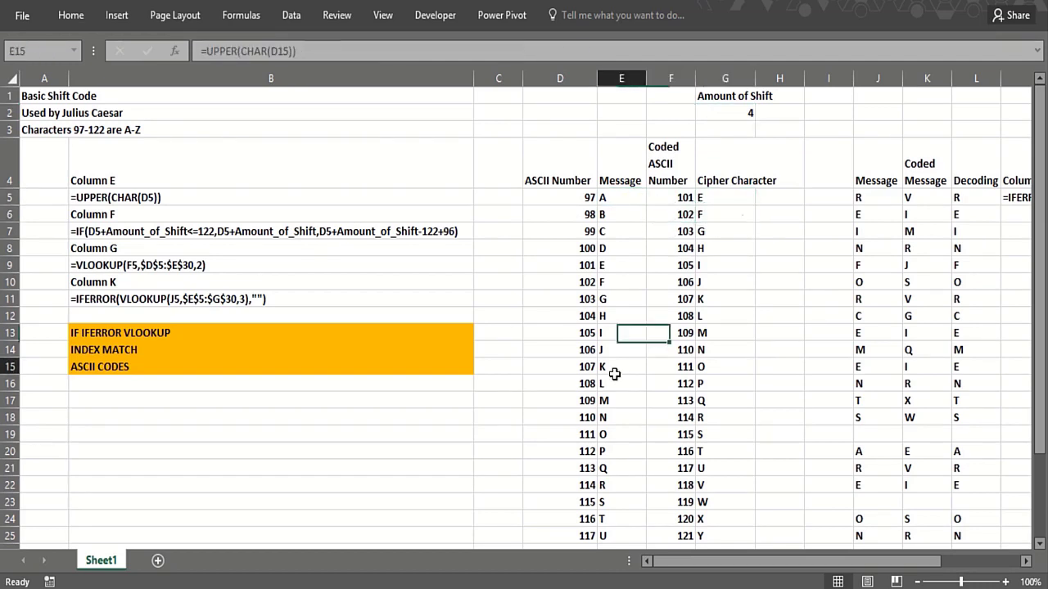
Examine the end of the alphabet table in rows 26 to 30, comparing letters V to Z with their cipher characters.
{"action": "key", "text": "Down"}
{"action": "key", "text": "Down"}
{"action": "key", "text": "Down"}
{"action": "key", "text": "Down"}
{"action": "key", "text": "Down"}
{"action": "key", "text": "Down"}
{"action": "key", "text": "Down"}
{"action": "key", "text": "Down"}
{"action": "key", "text": "Down"}
{"action": "key", "text": "Down"}
{"action": "key", "text": "Down"}
{"action": "key", "text": "Down"}
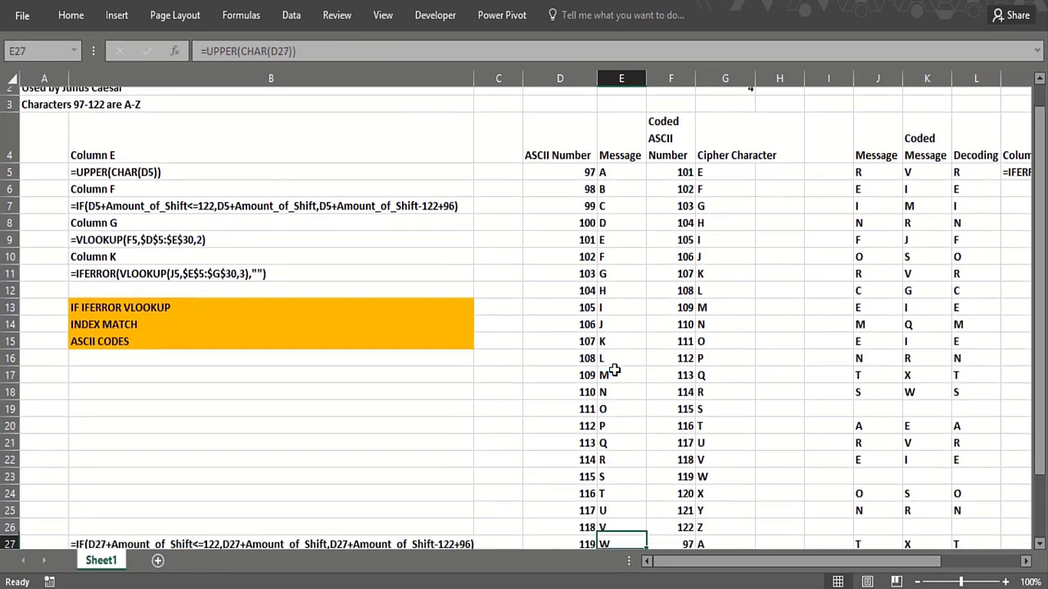
{"action": "key", "text": "Down"}
{"action": "left_click", "coordinate": [618, 503]}
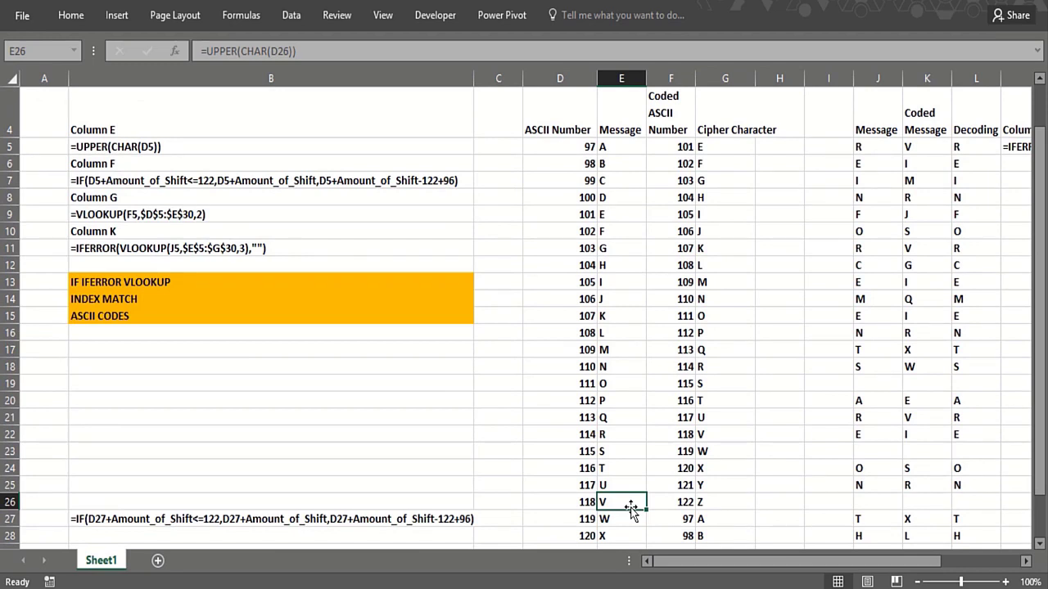
{"action": "left_click", "coordinate": [676, 501]}
{"action": "left_click", "coordinate": [701, 501]}
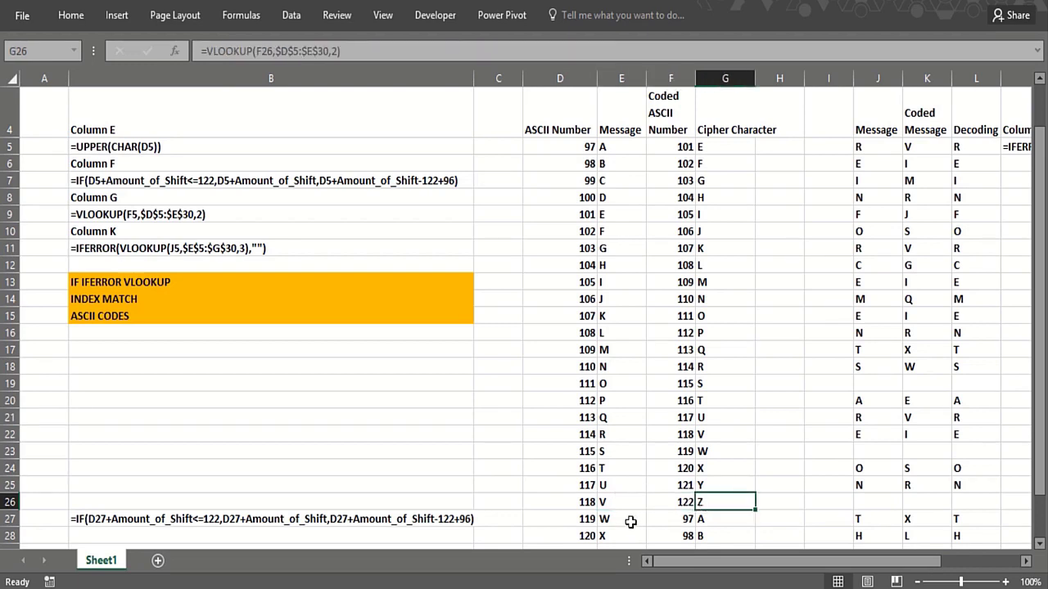
{"action": "left_click", "coordinate": [631, 520]}
{"action": "scroll", "coordinate": [630, 522], "scroll_direction": "down", "scroll_amount": 1}
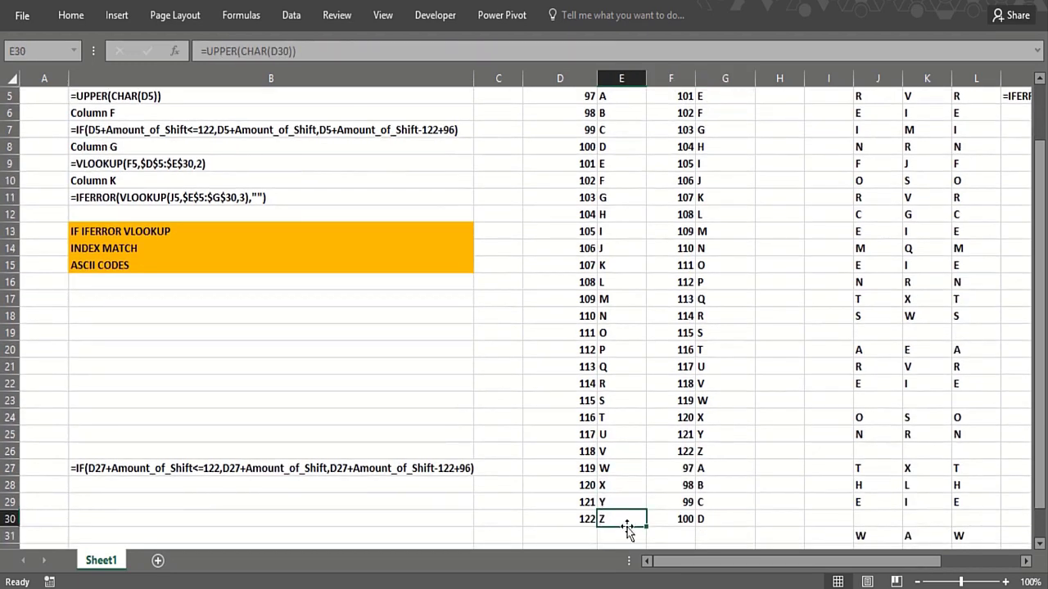
{"action": "left_click", "coordinate": [635, 490]}
{"action": "key", "text": "Up"}
{"action": "key", "text": "Up"}
{"action": "key", "text": "Right"}
{"action": "key", "text": "Right"}
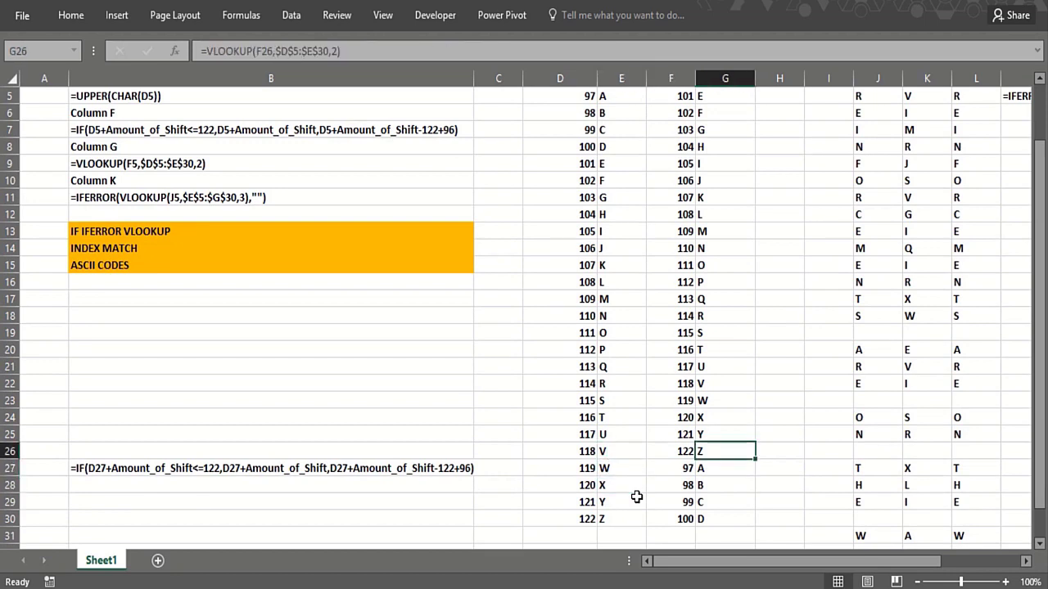
{"action": "key", "text": "Down"}
{"action": "key", "text": "Down"}
{"action": "key", "text": "Down"}
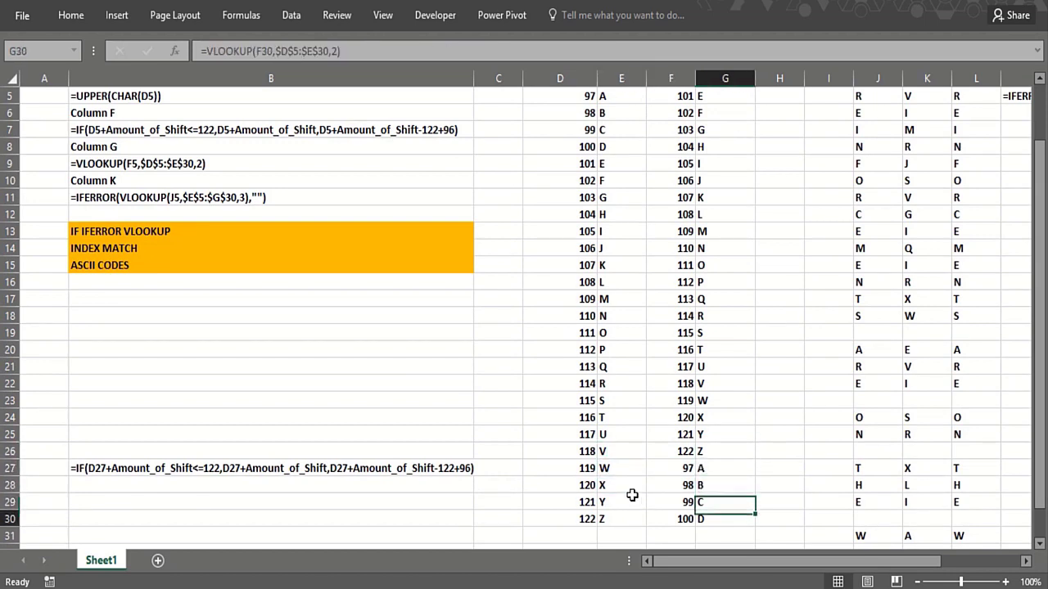
{"action": "key", "text": "Down"}
Read the Message, Coded Message and Decoding columns down to row 33, and inspect the first Coded Message formula in K5.
{"action": "key", "text": "Up"}
{"action": "key", "text": "Up"}
{"action": "key", "text": "Up"}
{"action": "key", "text": "Up"}
{"action": "key", "text": "Up"}
{"action": "key", "text": "Up"}
{"action": "key", "text": "Up"}
{"action": "key", "text": "Up"}
{"action": "key", "text": "Up"}
{"action": "key", "text": "Up"}
{"action": "key", "text": "Up"}
{"action": "key", "text": "Up"}
{"action": "key", "text": "Up"}
{"action": "key", "text": "Up"}
{"action": "key", "text": "Up"}
{"action": "key", "text": "Up"}
{"action": "key", "text": "Up"}
{"action": "key", "text": "Up"}
{"action": "key", "text": "Up"}
{"action": "key", "text": "Up"}
{"action": "key", "text": "Up"}
{"action": "key", "text": "Up"}
{"action": "key", "text": "Up"}
{"action": "key", "text": "Up"}
{"action": "key", "text": "Up"}
{"action": "key", "text": "Up"}
{"action": "key", "text": "Up"}
{"action": "key", "text": "Up"}
{"action": "key", "text": "Up"}
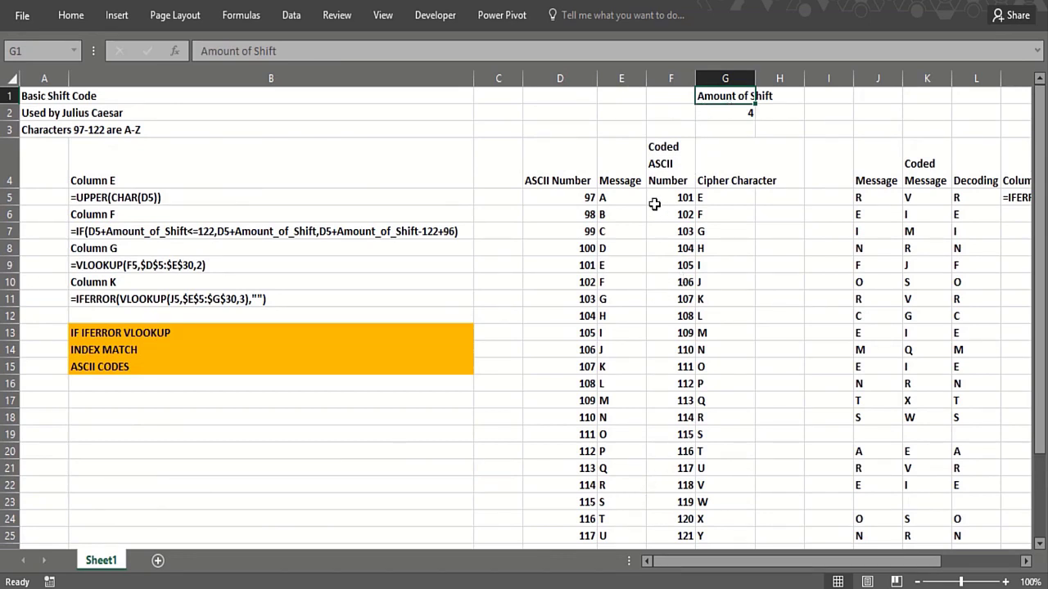
{"action": "key", "text": "Right"}
{"action": "key", "text": "Down"}
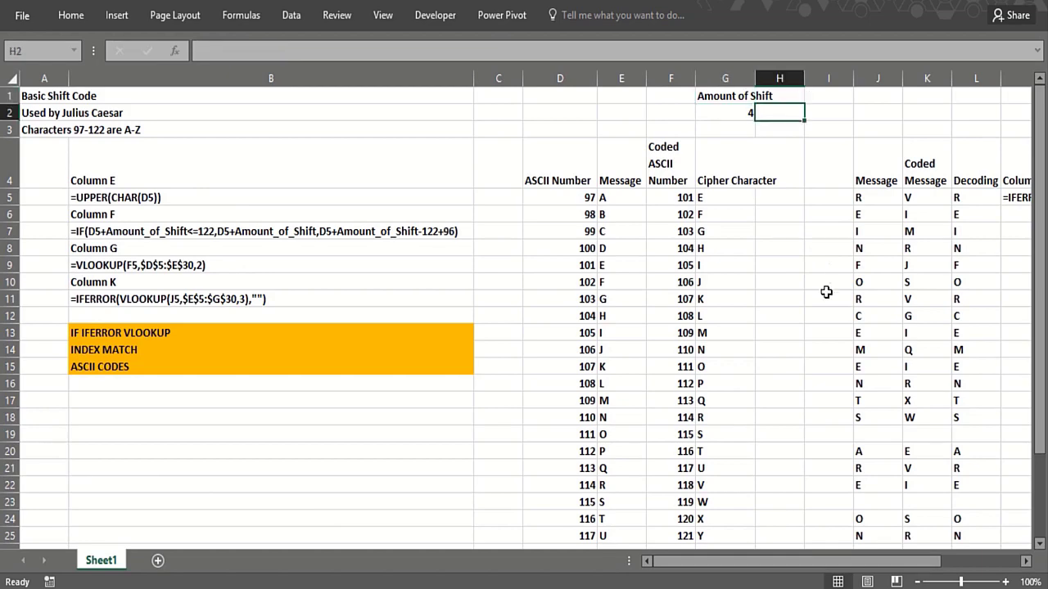
{"action": "key", "text": "Down"}
{"action": "key", "text": "Down"}
{"action": "key", "text": "Down"}
{"action": "key", "text": "Down"}
{"action": "key", "text": "Down"}
{"action": "key", "text": "Down"}
{"action": "key", "text": "Down"}
{"action": "key", "text": "Down"}
{"action": "key", "text": "Down"}
{"action": "key", "text": "Down"}
{"action": "key", "text": "Down"}
{"action": "key", "text": "Down"}
{"action": "key", "text": "Down"}
{"action": "key", "text": "Down"}
{"action": "key", "text": "Down"}
{"action": "key", "text": "Down"}
{"action": "key", "text": "Down"}
{"action": "key", "text": "Down"}
{"action": "key", "text": "Down"}
{"action": "key", "text": "Down"}
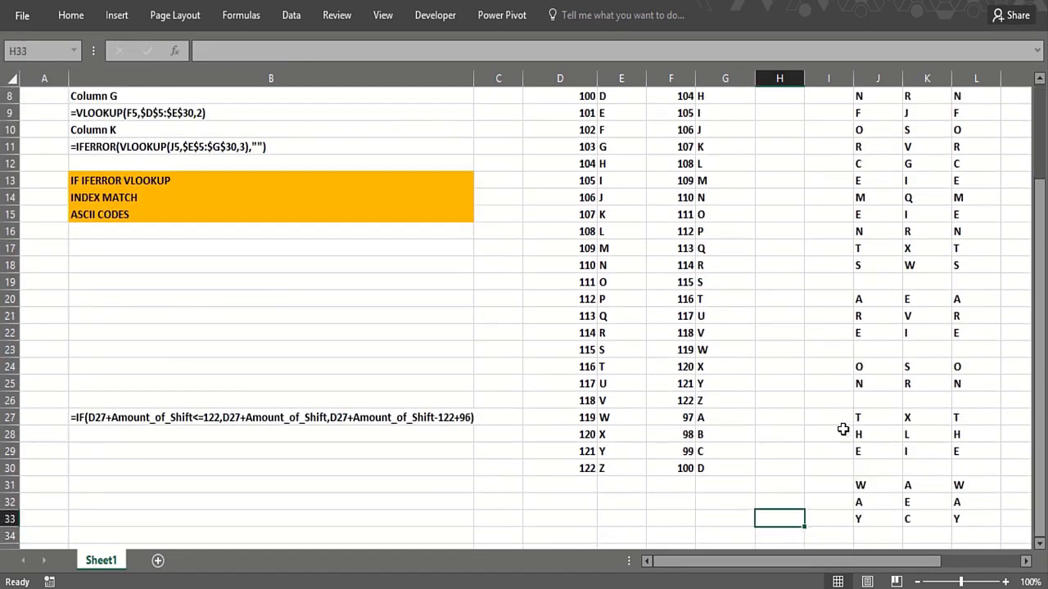
{"action": "key", "text": "Up"}
{"action": "key", "text": "Up"}
{"action": "key", "text": "Up"}
{"action": "key", "text": "Up"}
{"action": "key", "text": "Up"}
{"action": "key", "text": "Up"}
{"action": "key", "text": "Up"}
{"action": "key", "text": "Up"}
{"action": "key", "text": "Up"}
{"action": "key", "text": "Up"}
{"action": "key", "text": "Up"}
{"action": "key", "text": "Up"}
{"action": "key", "text": "Up"}
{"action": "key", "text": "Up"}
{"action": "key", "text": "Up"}
{"action": "key", "text": "Up"}
{"action": "key", "text": "Up"}
{"action": "key", "text": "Up"}
{"action": "key", "text": "Up"}
{"action": "key", "text": "Up"}
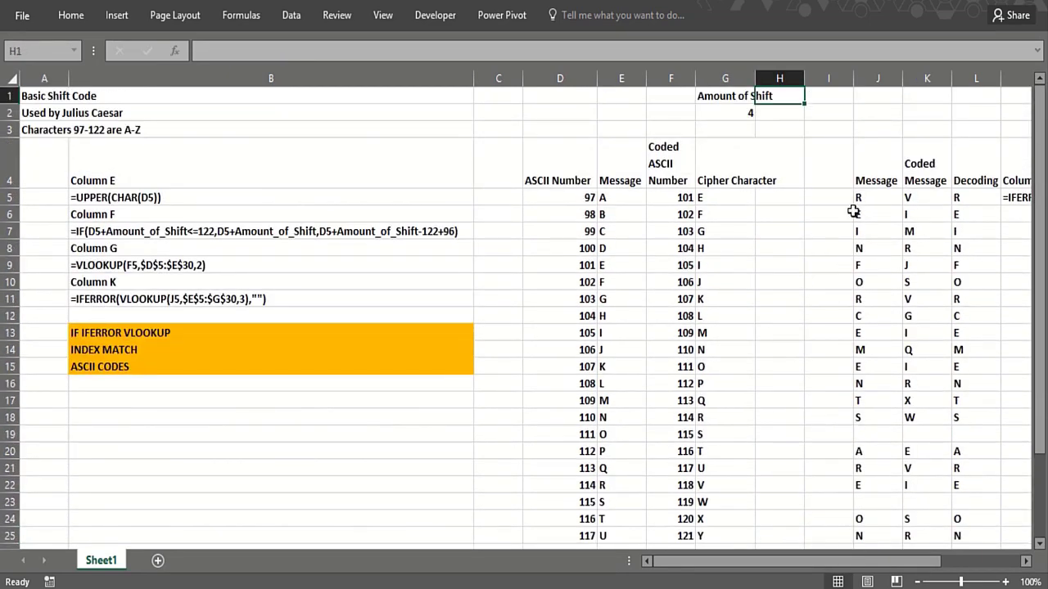
{"action": "left_click", "coordinate": [910, 201]}
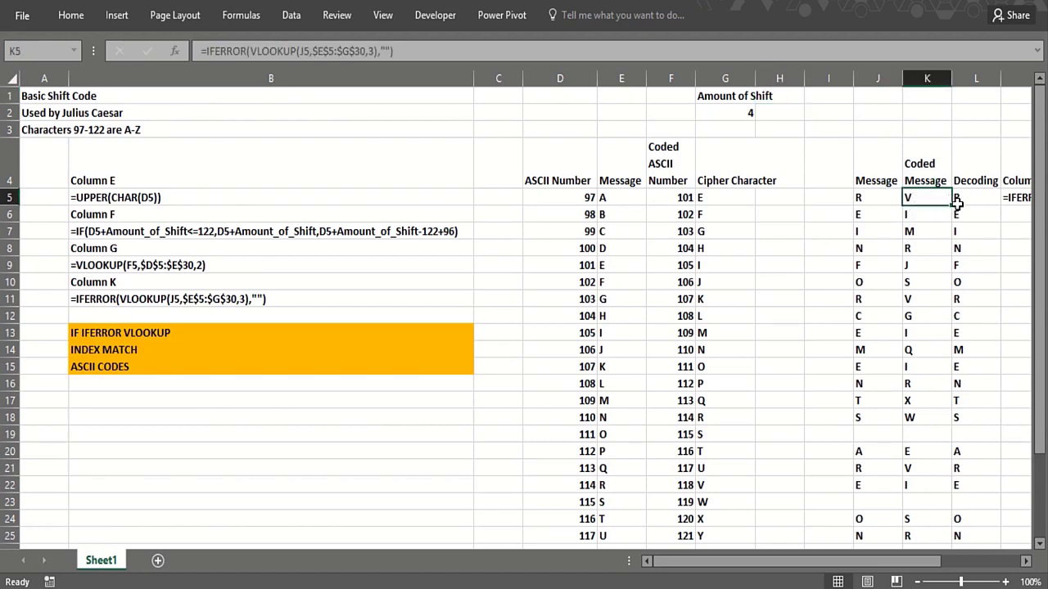
{"action": "left_click", "coordinate": [773, 264]}
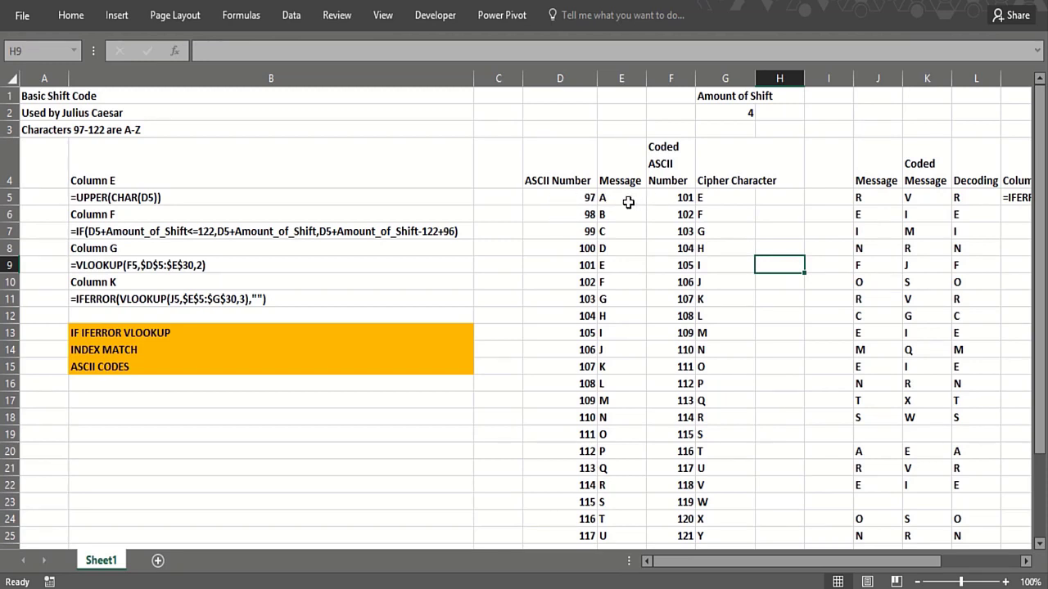
Examine the ASCII numbers in column D and the matching letters in column E from A to Z.
{"action": "left_click", "coordinate": [575, 202]}
{"action": "left_click", "coordinate": [620, 201]}
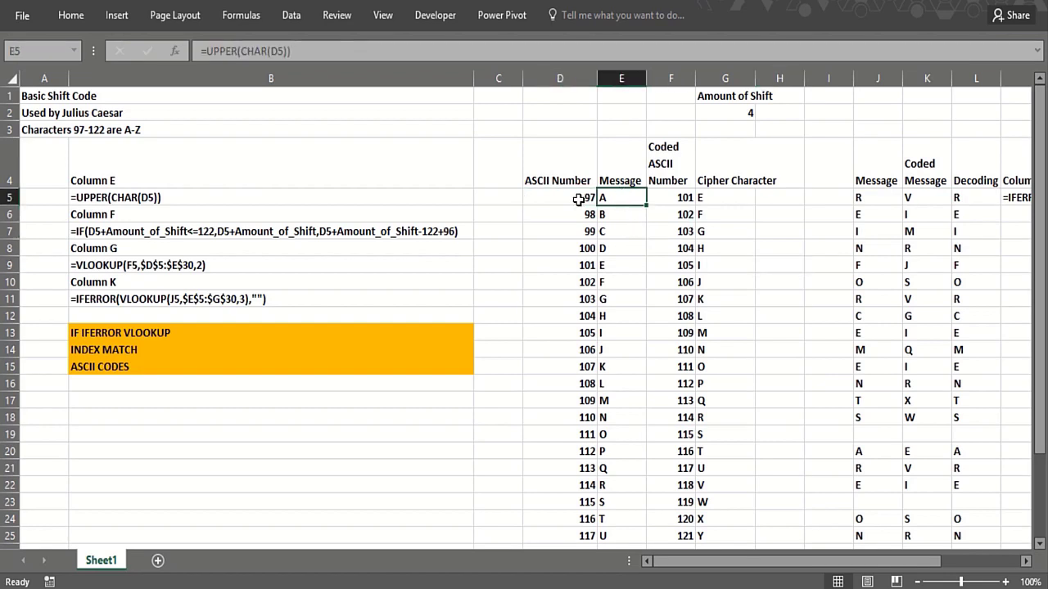
{"action": "key", "text": "Down"}
{"action": "key", "text": "Down"}
{"action": "key", "text": "Down"}
{"action": "key", "text": "Down"}
{"action": "key", "text": "Down"}
{"action": "key", "text": "Down"}
{"action": "key", "text": "Down"}
{"action": "key", "text": "Down"}
{"action": "key", "text": "Down"}
{"action": "key", "text": "Down"}
{"action": "key", "text": "Down"}
{"action": "key", "text": "Down"}
{"action": "key", "text": "Down"}
{"action": "key", "text": "Down"}
{"action": "key", "text": "Down"}
{"action": "key", "text": "Down"}
{"action": "key", "text": "Down"}
{"action": "key", "text": "Down"}
{"action": "key", "text": "Down"}
{"action": "key", "text": "Down"}
{"action": "key", "text": "Down"}
{"action": "key", "text": "Down"}
{"action": "key", "text": "Down"}
{"action": "key", "text": "Down"}
{"action": "key", "text": "Down"}
{"action": "key", "text": "Down"}
{"action": "key", "text": "Down"}
{"action": "key", "text": "Down"}
{"action": "key", "text": "Up"}
{"action": "key", "text": "Up"}
{"action": "key", "text": "Up"}
{"action": "key", "text": "Up"}
{"action": "key", "text": "Up"}
{"action": "key", "text": "Up"}
{"action": "key", "text": "Up"}
{"action": "key", "text": "Up"}
{"action": "key", "text": "Up"}
{"action": "key", "text": "Up"}
{"action": "key", "text": "Up"}
{"action": "key", "text": "Up"}
{"action": "key", "text": "Up"}
{"action": "key", "text": "Up"}
{"action": "key", "text": "Up"}
{"action": "key", "text": "Up"}
{"action": "key", "text": "Up"}
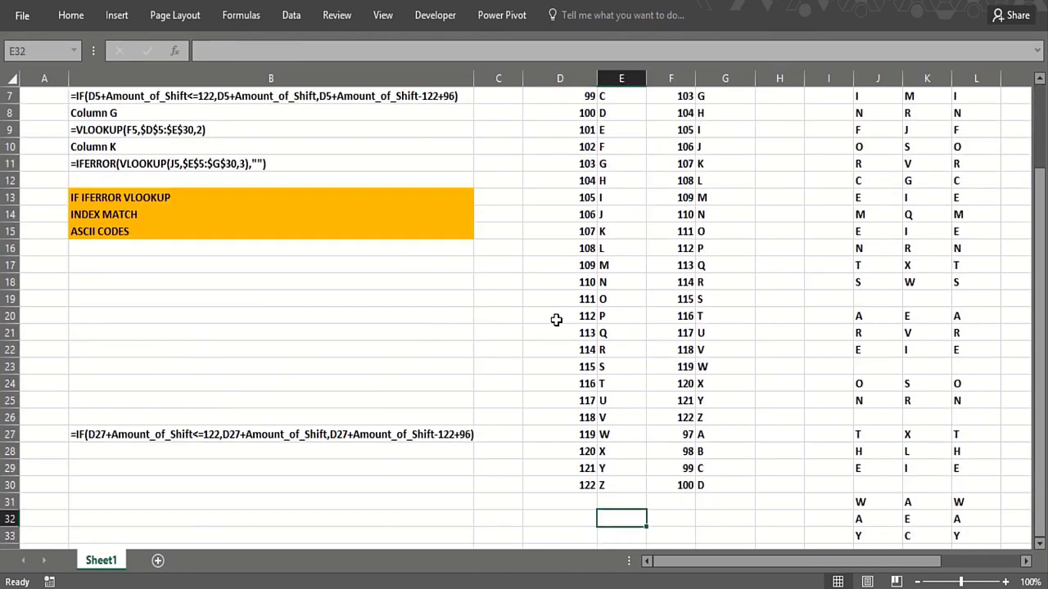
Inspect the first Message formula in E5 and the cell it references, leaving the formula as it is.
{"action": "key", "text": "Up"}
{"action": "key", "text": "Up"}
{"action": "key", "text": "Up"}
{"action": "key", "text": "Up"}
{"action": "key", "text": "Up"}
{"action": "key", "text": "Up"}
{"action": "key", "text": "Up"}
{"action": "key", "text": "Up"}
{"action": "key", "text": "Up"}
{"action": "key", "text": "Up"}
{"action": "key", "text": "Up"}
{"action": "key", "text": "Up"}
{"action": "key", "text": "Up"}
{"action": "key", "text": "Up"}
{"action": "key", "text": "Up"}
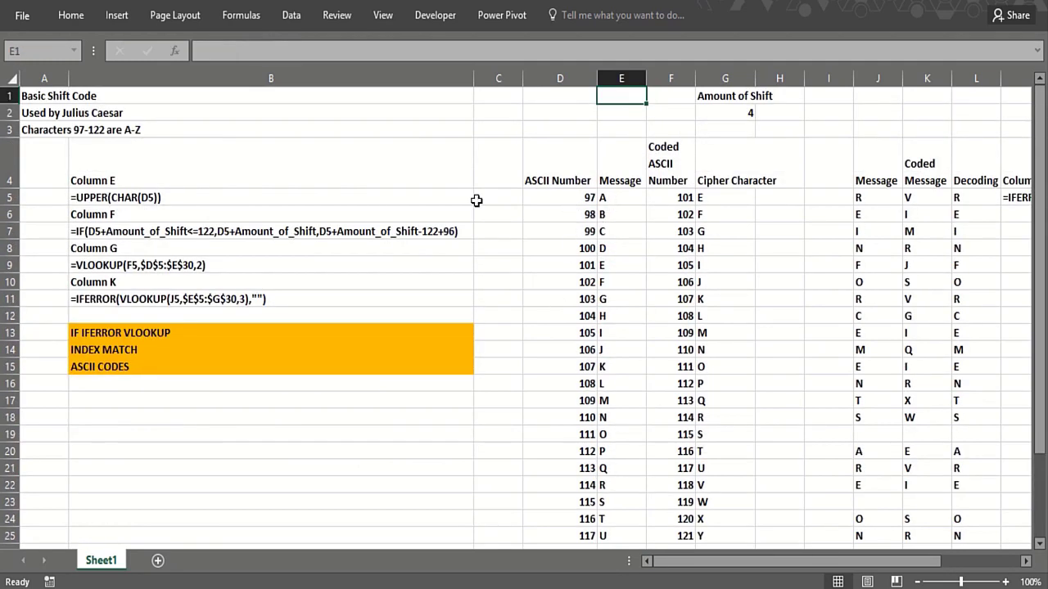
{"action": "double_click", "coordinate": [632, 199]}
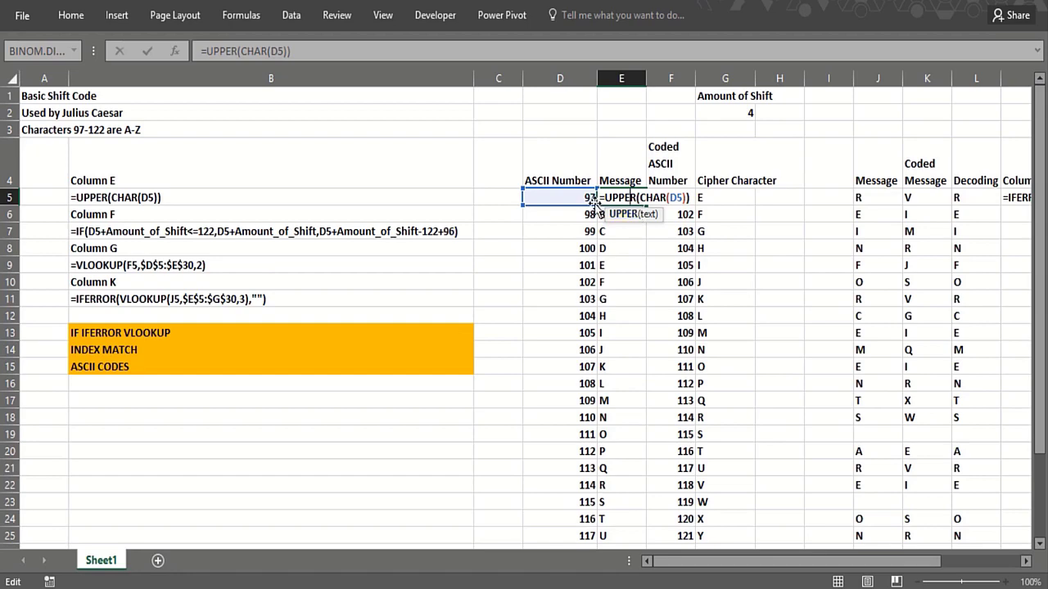
{"action": "key", "text": "Return"}
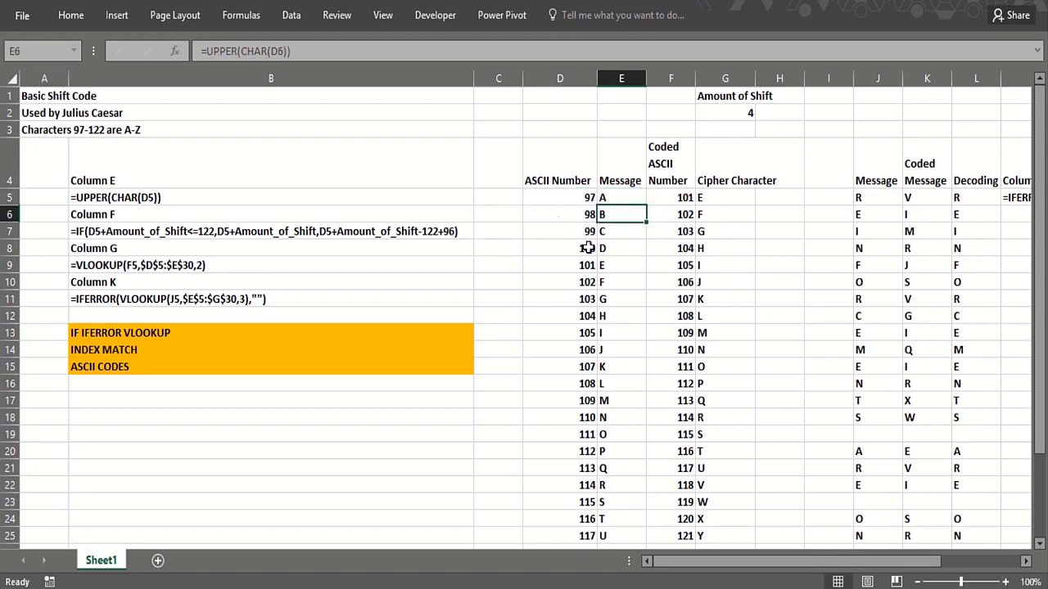
Read through the Message letters in column E alongside their ASCII numbers, down past the end of the alphabet table.
{"action": "key", "text": "Down"}
{"action": "key", "text": "Down"}
{"action": "key", "text": "Down"}
{"action": "key", "text": "Down"}
{"action": "key", "text": "Down"}
{"action": "key", "text": "Down"}
{"action": "key", "text": "Down"}
{"action": "key", "text": "Down"}
{"action": "key", "text": "Down"}
{"action": "key", "text": "Down"}
{"action": "key", "text": "Down"}
{"action": "key", "text": "Down"}
{"action": "key", "text": "Down"}
{"action": "key", "text": "Down"}
{"action": "key", "text": "Down"}
{"action": "key", "text": "Down"}
{"action": "key", "text": "Down"}
{"action": "key", "text": "Down"}
{"action": "key", "text": "Down"}
{"action": "key", "text": "Down"}
{"action": "key", "text": "Down"}
{"action": "key", "text": "Down"}
{"action": "key", "text": "Down"}
{"action": "key", "text": "Down"}
{"action": "key", "text": "Down"}
{"action": "key", "text": "Down"}
{"action": "key", "text": "Down"}
{"action": "key", "text": "Down"}
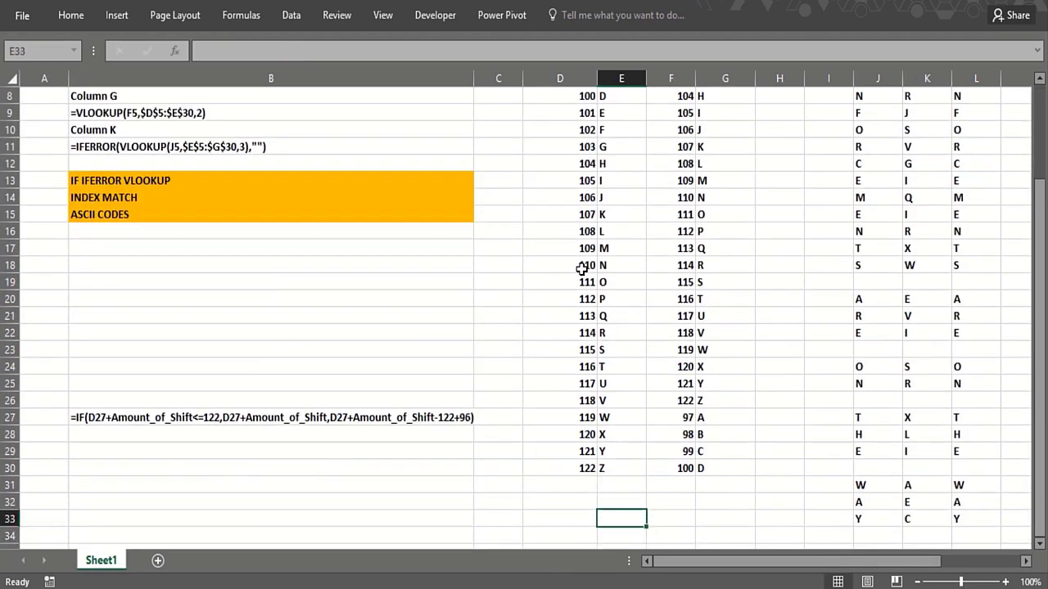
{"action": "key", "text": "Up"}
{"action": "key", "text": "Up"}
{"action": "key", "text": "Up"}
{"action": "key", "text": "Up"}
{"action": "key", "text": "Up"}
{"action": "key", "text": "Up"}
{"action": "key", "text": "Up"}
{"action": "key", "text": "Up"}
{"action": "key", "text": "Up"}
{"action": "key", "text": "Up"}
{"action": "key", "text": "Up"}
{"action": "key", "text": "Up"}
{"action": "key", "text": "Up"}
{"action": "key", "text": "Up"}
{"action": "key", "text": "Up"}
{"action": "key", "text": "Up"}
{"action": "key", "text": "Up"}
{"action": "key", "text": "Up"}
{"action": "key", "text": "Up"}
{"action": "key", "text": "Up"}
{"action": "scroll", "coordinate": [571, 259], "scroll_direction": "up", "scroll_amount": 3}
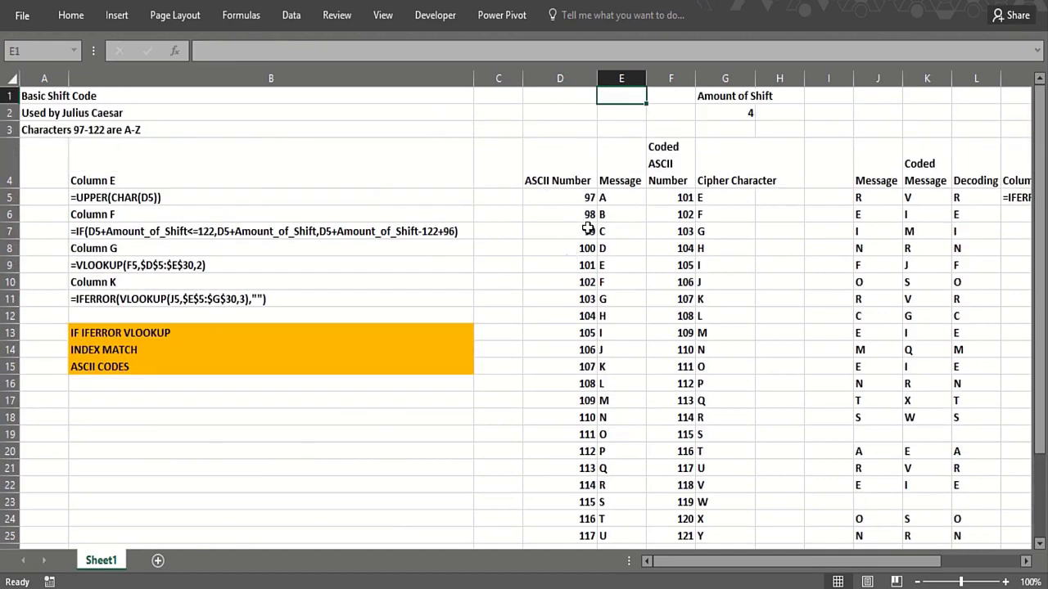
Compare the Message formulas in E5 and E15.
{"action": "left_click", "coordinate": [635, 197]}
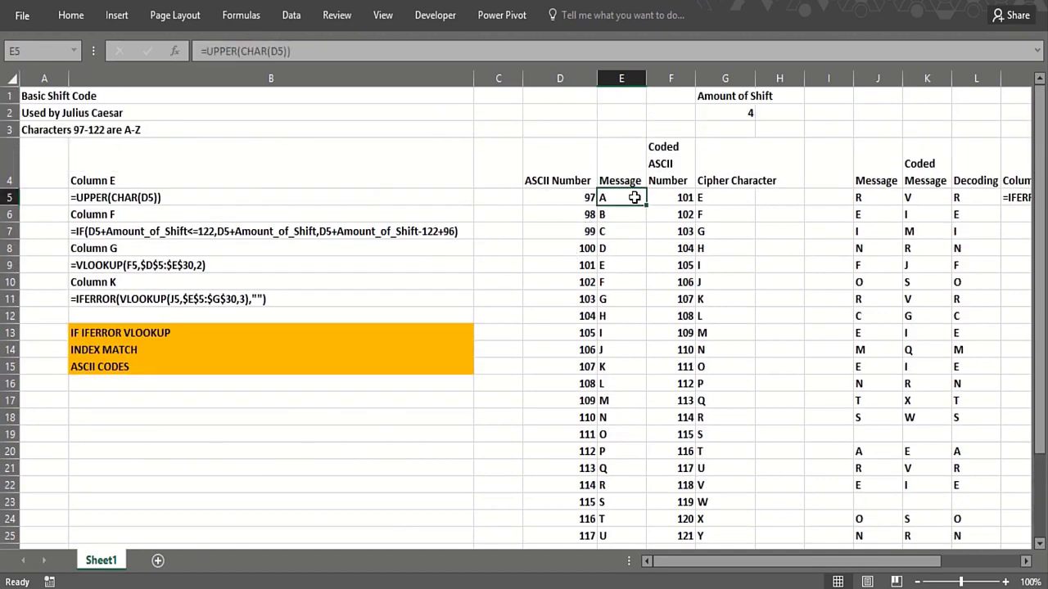
{"action": "left_click", "coordinate": [603, 366]}
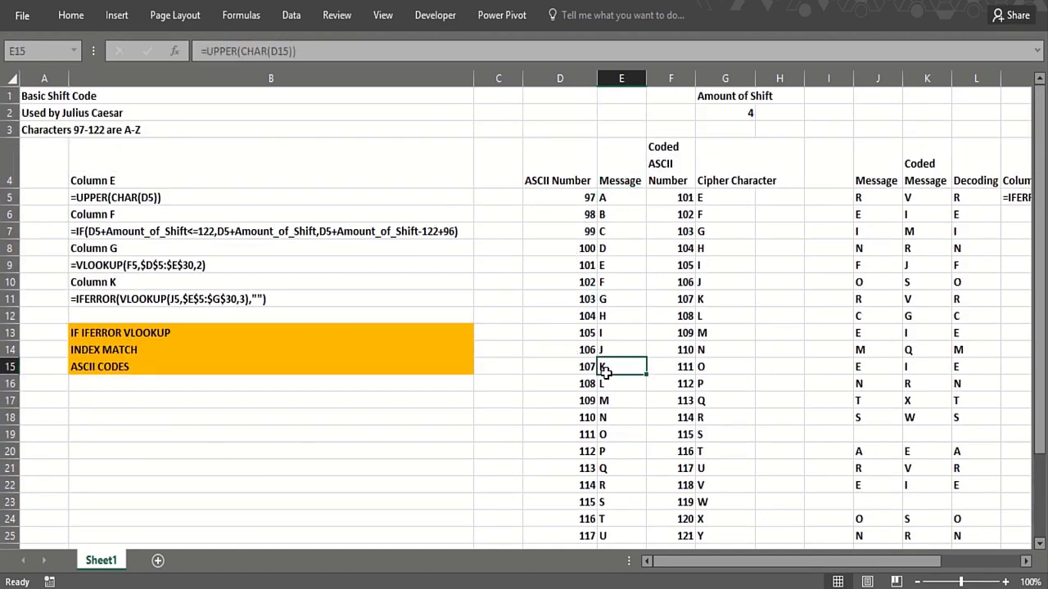
{"action": "left_click", "coordinate": [638, 197]}
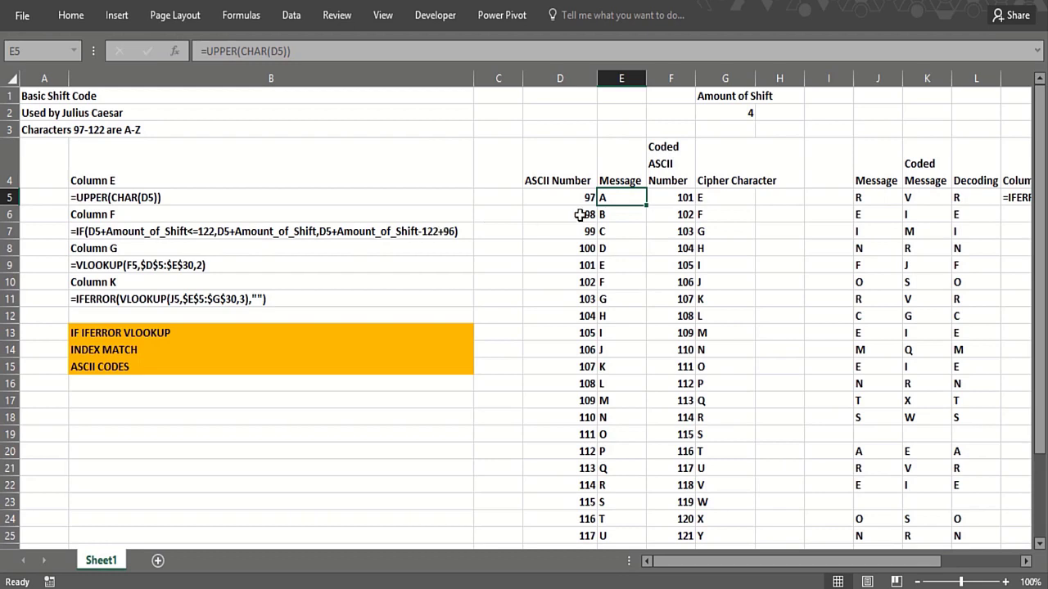
Examine the ASCII Number entries in column D from D5 to D30.
{"action": "left_click", "coordinate": [543, 203]}
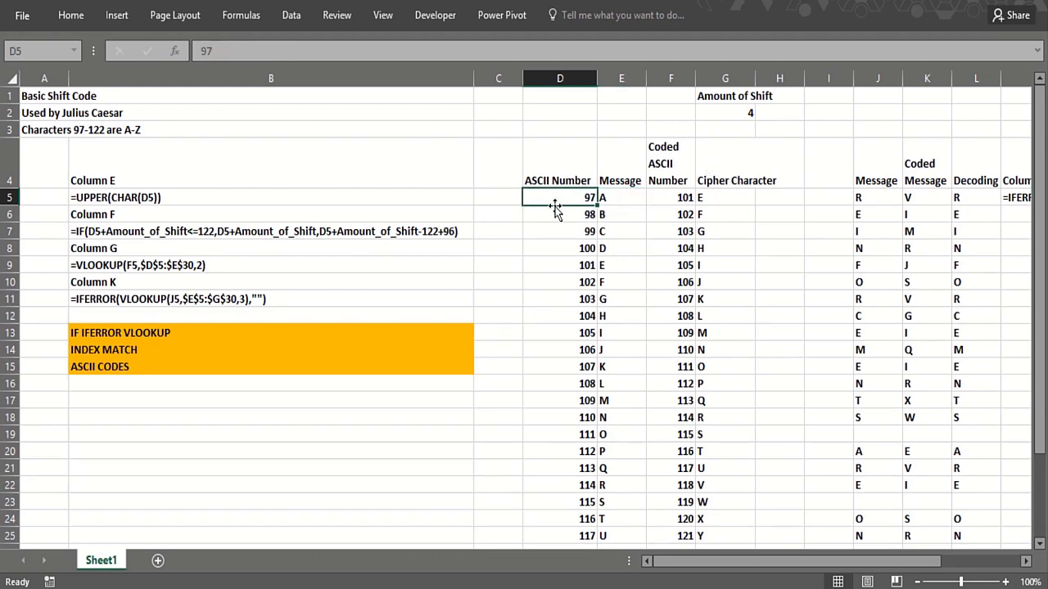
{"action": "key", "text": "Down"}
{"action": "key", "text": "Down"}
{"action": "key", "text": "Down"}
{"action": "key", "text": "Down"}
{"action": "key", "text": "Down"}
{"action": "key", "text": "Down"}
{"action": "key", "text": "Down"}
{"action": "key", "text": "Down"}
{"action": "key", "text": "Down"}
{"action": "key", "text": "Down"}
{"action": "key", "text": "Down"}
{"action": "key", "text": "Down"}
{"action": "key", "text": "Down"}
{"action": "key", "text": "Down"}
{"action": "key", "text": "Down"}
{"action": "key", "text": "Down"}
{"action": "key", "text": "Down"}
{"action": "key", "text": "Down"}
{"action": "key", "text": "Down"}
{"action": "key", "text": "Down"}
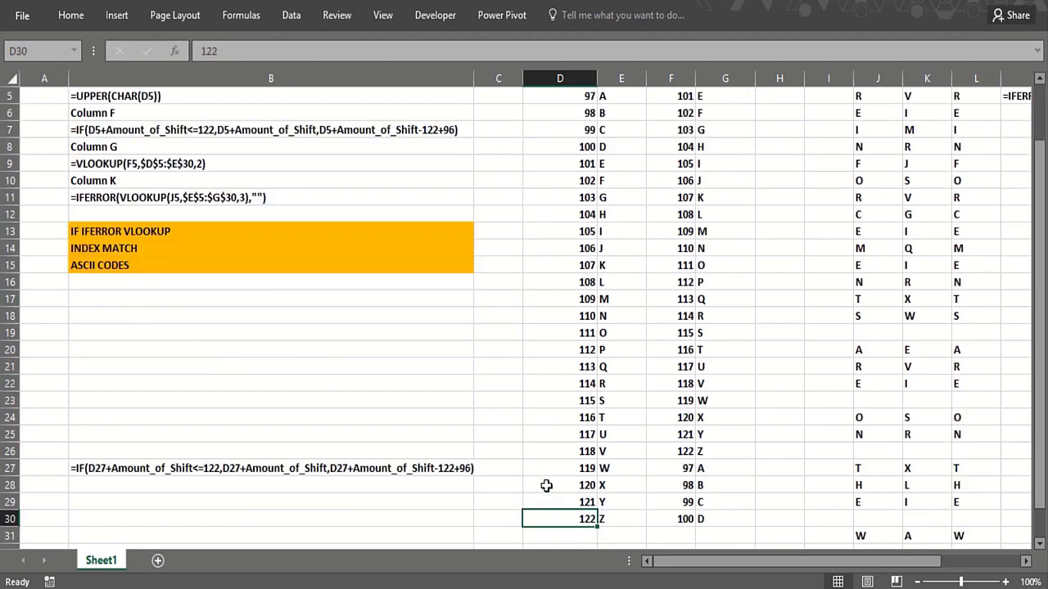
{"action": "key", "text": "Up"}
{"action": "key", "text": "Up"}
{"action": "key", "text": "Up"}
{"action": "key", "text": "Up"}
{"action": "key", "text": "Up"}
{"action": "key", "text": "Up"}
{"action": "key", "text": "Up"}
{"action": "key", "text": "Up"}
{"action": "key", "text": "Up"}
{"action": "key", "text": "Up"}
{"action": "key", "text": "Up"}
{"action": "key", "text": "Up"}
{"action": "key", "text": "Up"}
{"action": "key", "text": "Up"}
{"action": "key", "text": "Up"}
{"action": "key", "text": "Up"}
{"action": "key", "text": "Up"}
{"action": "key", "text": "Up"}
{"action": "key", "text": "Up"}
{"action": "key", "text": "Up"}
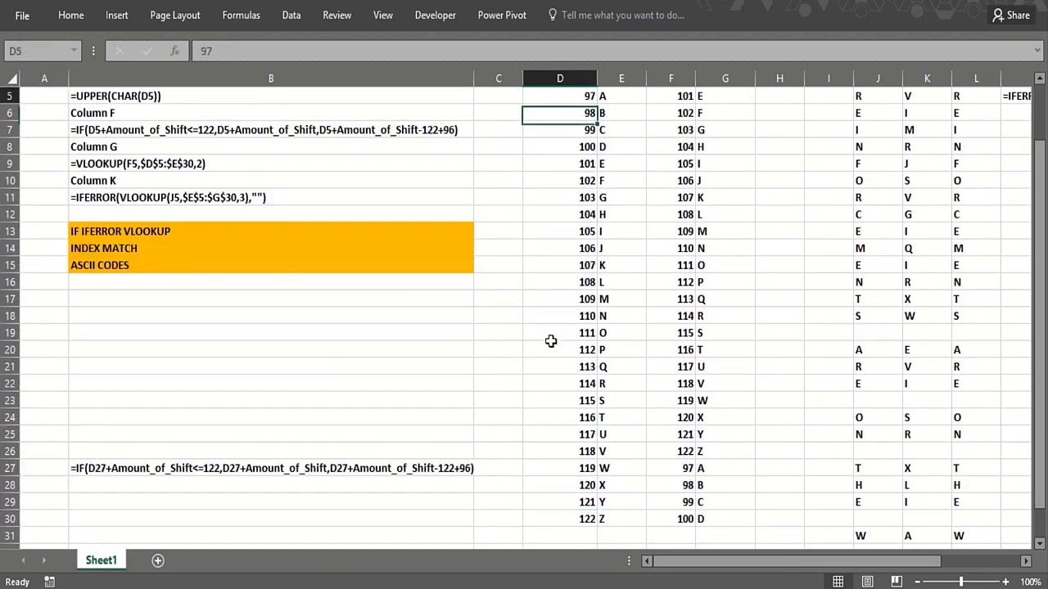
{"action": "left_click", "coordinate": [589, 196]}
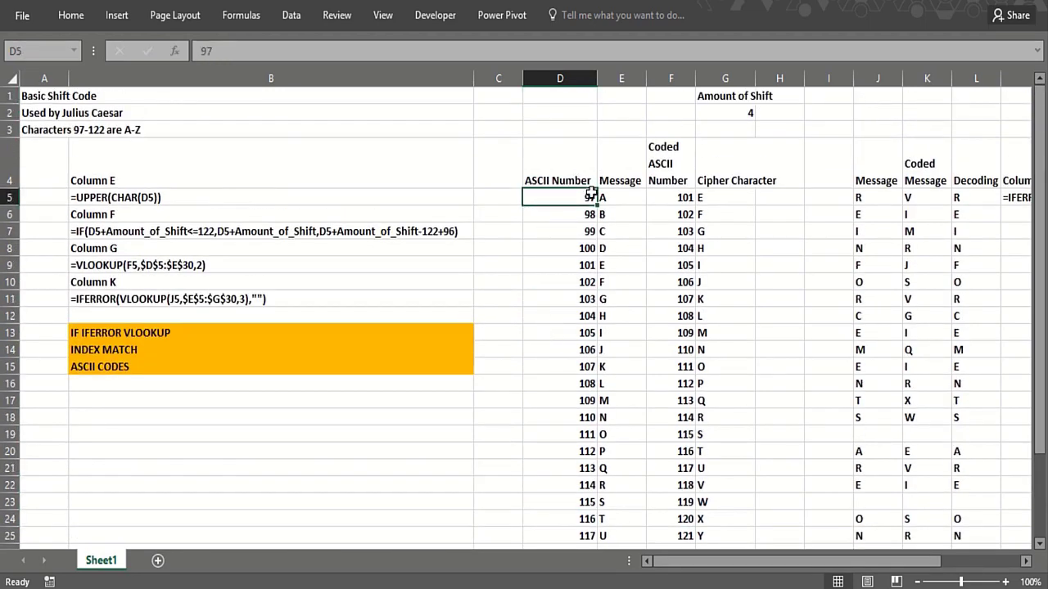
Inspect the Coded ASCII Number formula in F5 and follow the column's formulas down to F29.
{"action": "left_click", "coordinate": [658, 198]}
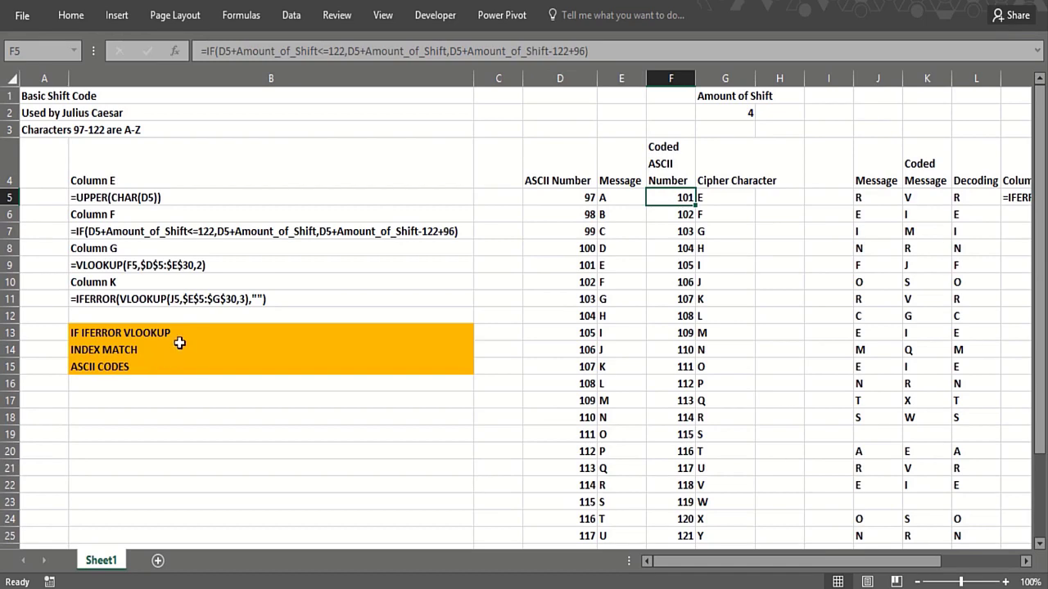
{"action": "key", "text": "Down"}
{"action": "key", "text": "Down"}
{"action": "key", "text": "Down"}
{"action": "key", "text": "Down"}
{"action": "key", "text": "Down"}
{"action": "key", "text": "Down"}
{"action": "key", "text": "Down"}
{"action": "key", "text": "Down"}
{"action": "key", "text": "Down"}
{"action": "key", "text": "Down"}
{"action": "key", "text": "Down"}
{"action": "key", "text": "Down"}
{"action": "key", "text": "Down"}
{"action": "key", "text": "Down"}
{"action": "key", "text": "Down"}
{"action": "key", "text": "Down"}
{"action": "key", "text": "Down"}
{"action": "key", "text": "Down"}
{"action": "key", "text": "Down"}
{"action": "key", "text": "Down"}
{"action": "key", "text": "Down"}
{"action": "key", "text": "Down"}
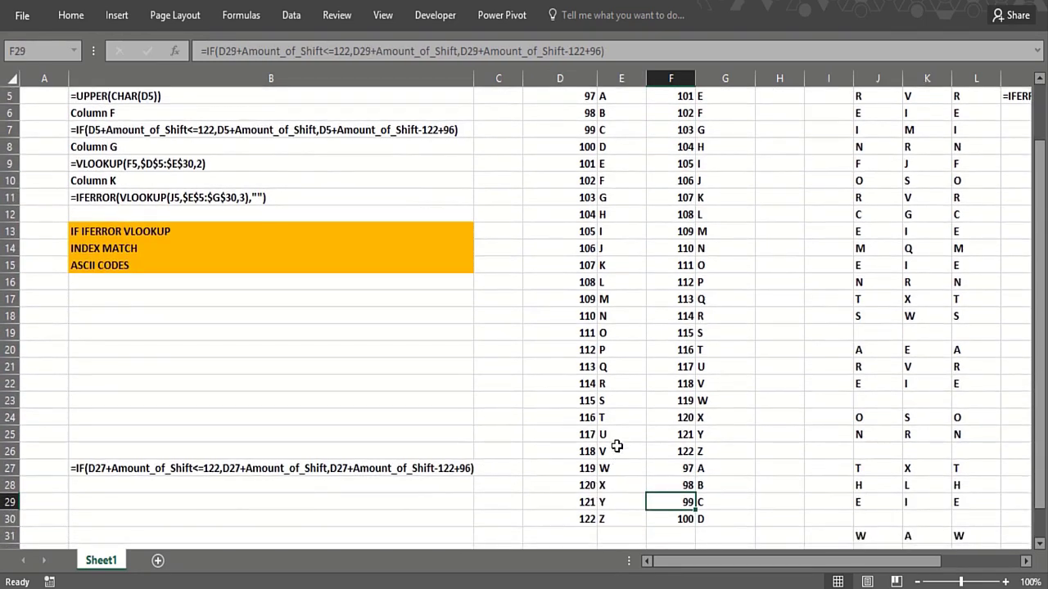
Examine letters V, W and X in rows 26 to 28 against the IF formula written out in B27.
{"action": "left_click", "coordinate": [616, 450]}
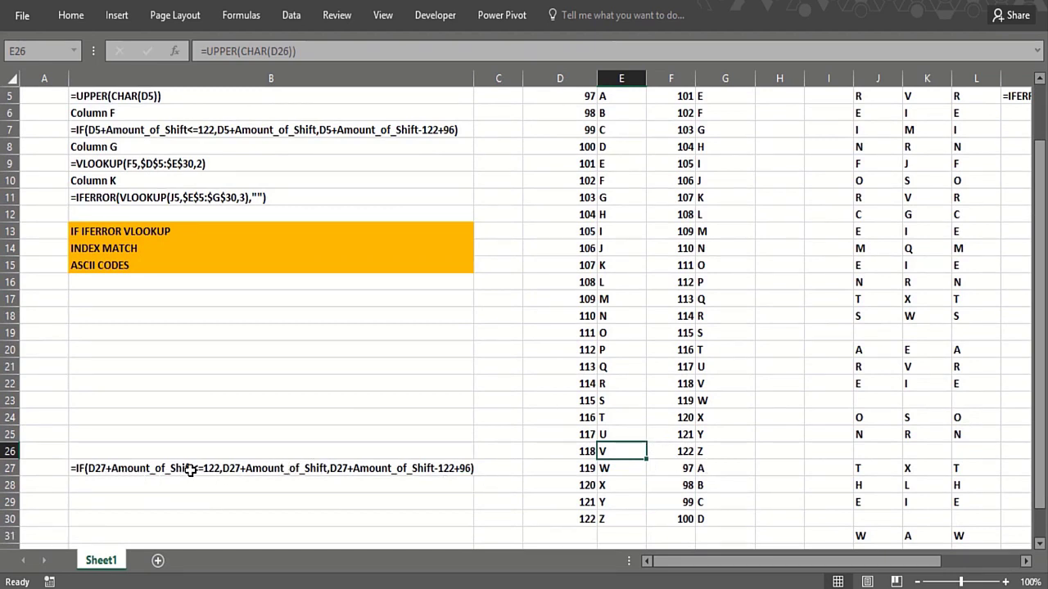
{"action": "key", "text": "Down"}
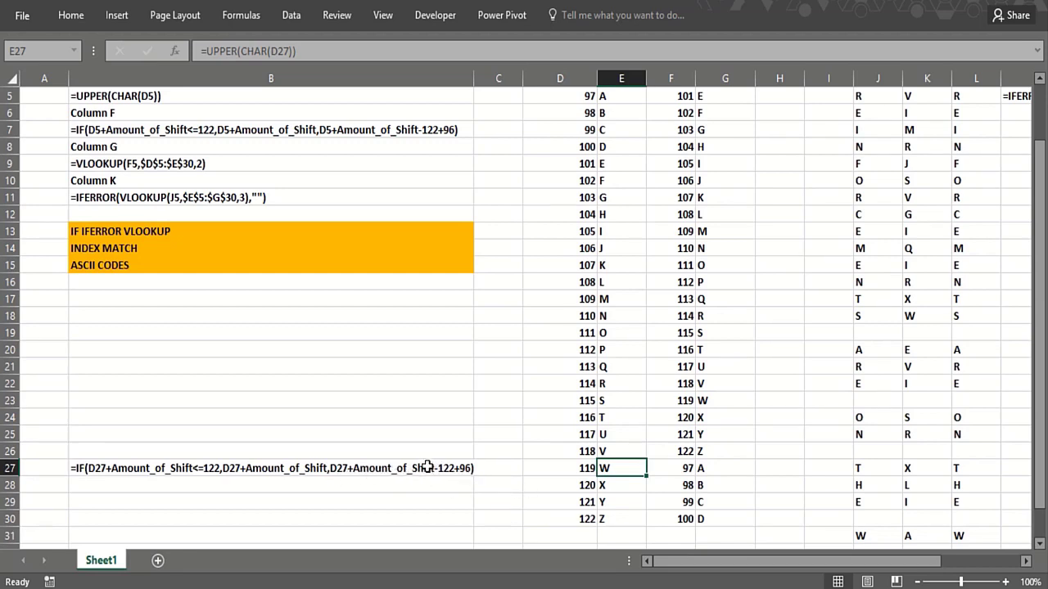
{"action": "key", "text": "Down"}
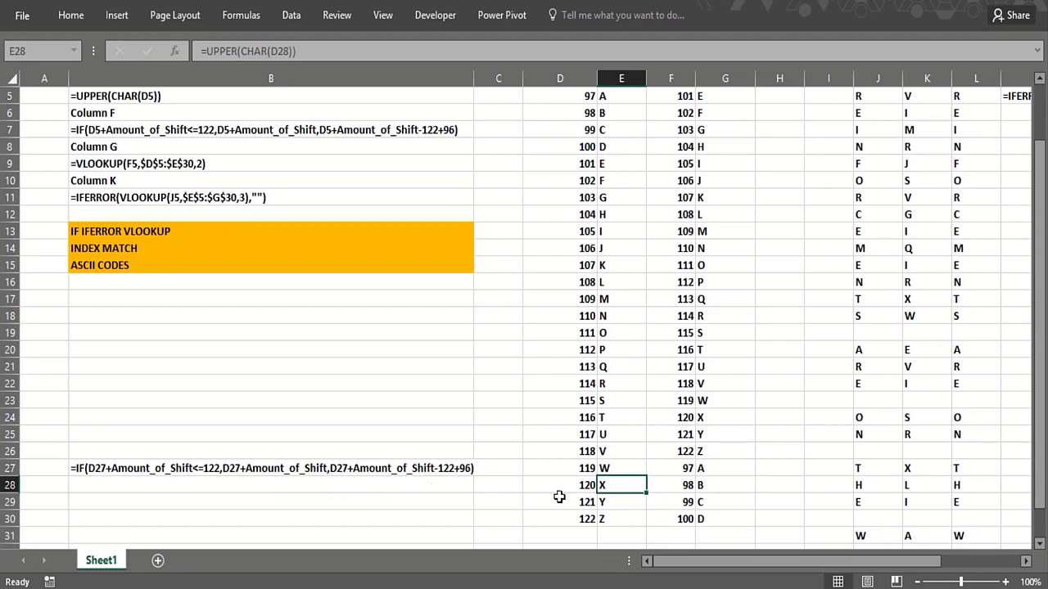
Review the IF formula in F5 again at the start of the Coded ASCII Number column.
{"action": "key", "text": "Up"}
{"action": "key", "text": "Up"}
{"action": "key", "text": "Up"}
{"action": "key", "text": "Up"}
{"action": "key", "text": "Up"}
{"action": "key", "text": "Up"}
{"action": "key", "text": "Up"}
{"action": "key", "text": "Up"}
{"action": "key", "text": "Up"}
{"action": "key", "text": "Up"}
{"action": "key", "text": "Up"}
{"action": "key", "text": "Up"}
{"action": "key", "text": "Up"}
{"action": "key", "text": "Up"}
{"action": "key", "text": "Up"}
{"action": "key", "text": "Up"}
{"action": "key", "text": "Up"}
{"action": "key", "text": "Up"}
{"action": "key", "text": "Up"}
{"action": "key", "text": "Up"}
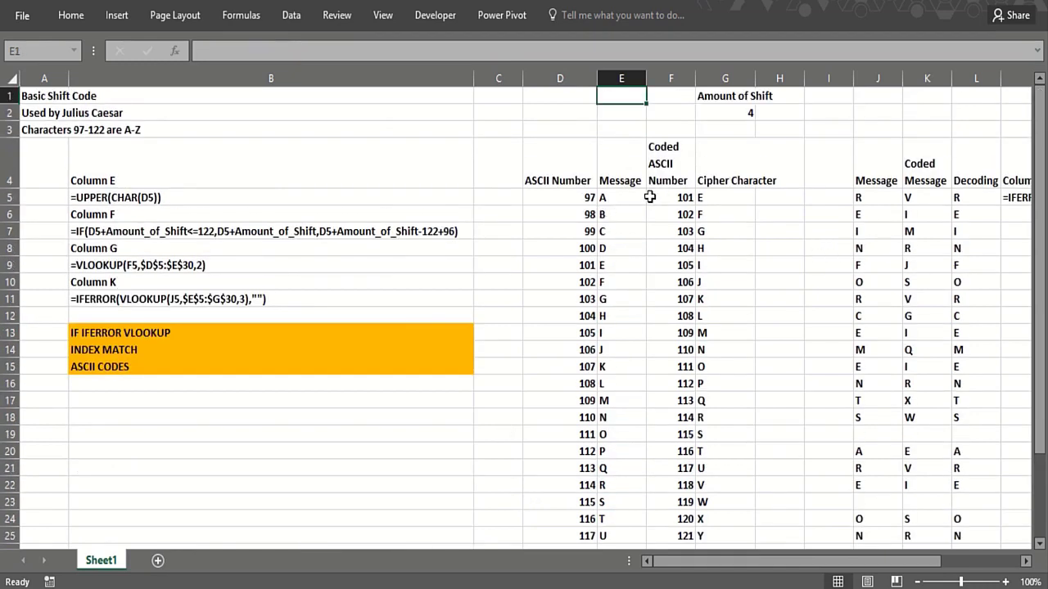
{"action": "left_click", "coordinate": [651, 198]}
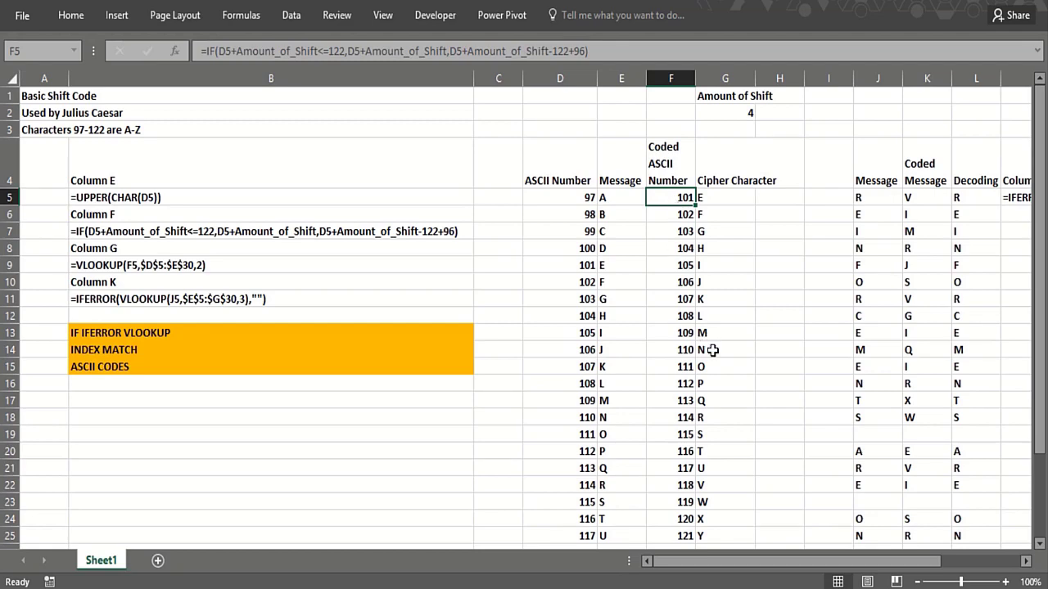
Examine the Cipher Character entries and their VLOOKUP formulas in column G down to G30.
{"action": "left_click", "coordinate": [710, 351]}
{"action": "key", "text": "Down"}
{"action": "key", "text": "Down"}
{"action": "key", "text": "Down"}
{"action": "key", "text": "Down"}
{"action": "key", "text": "Down"}
{"action": "key", "text": "Down"}
{"action": "key", "text": "Down"}
{"action": "key", "text": "Down"}
{"action": "key", "text": "Down"}
{"action": "key", "text": "Down"}
{"action": "key", "text": "Down"}
{"action": "key", "text": "Down"}
{"action": "key", "text": "Down"}
{"action": "key", "text": "Down"}
{"action": "key", "text": "Down"}
{"action": "key", "text": "Down"}
{"action": "key", "text": "Down"}
{"action": "key", "text": "Down"}
{"action": "key", "text": "Down"}
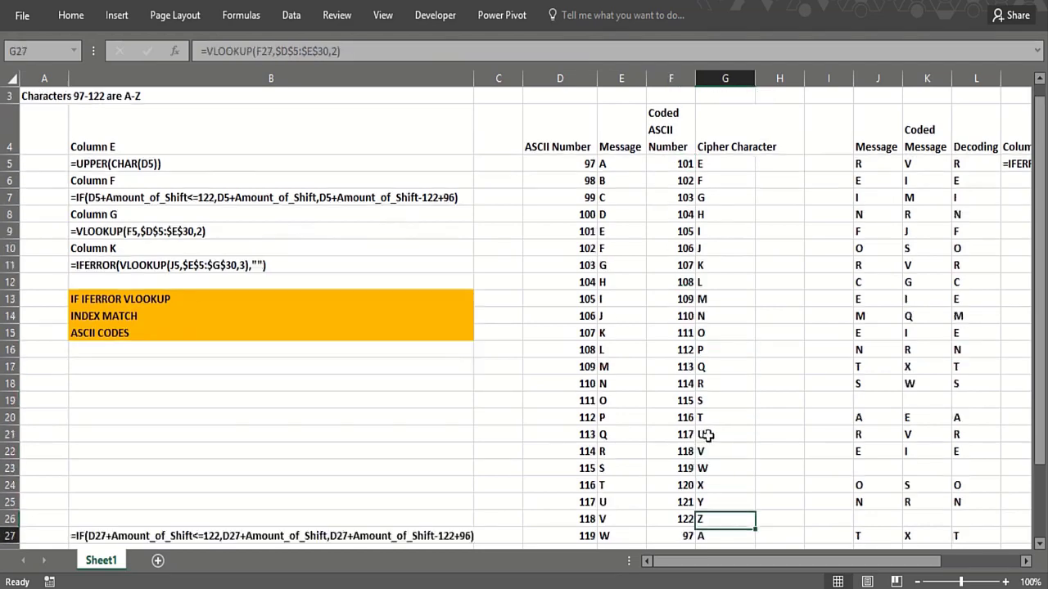
{"action": "left_click", "coordinate": [717, 439]}
{"action": "left_click", "coordinate": [712, 462]}
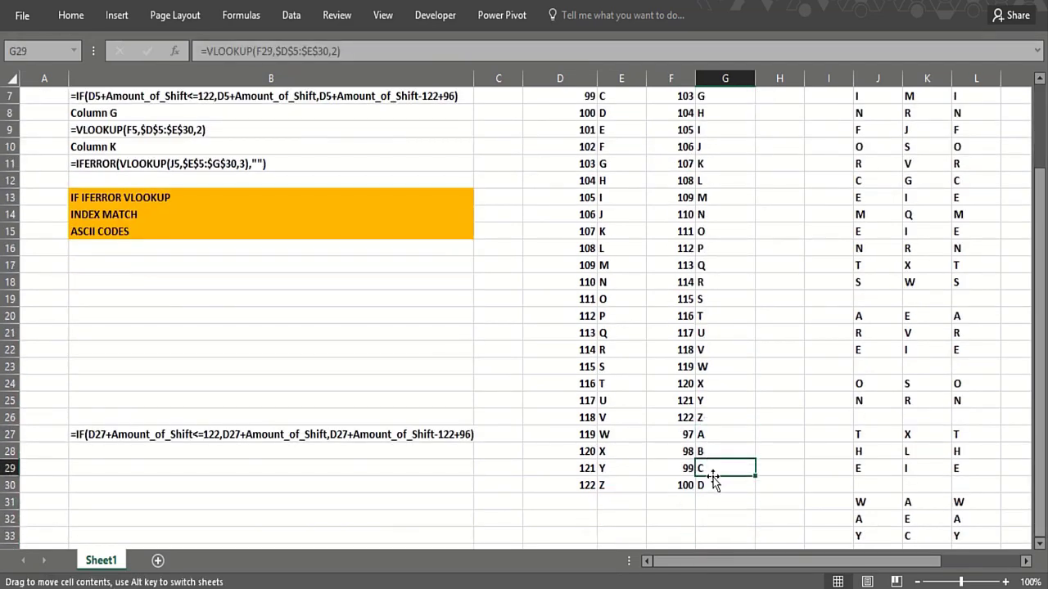
{"action": "left_click", "coordinate": [711, 485]}
{"action": "left_click", "coordinate": [708, 469]}
Return to the start of the Cipher Character column and review the VLOOKUP formula in G5.
{"action": "key", "text": "Up"}
{"action": "key", "text": "Up"}
{"action": "key", "text": "Up"}
{"action": "key", "text": "Up"}
{"action": "key", "text": "Up"}
{"action": "key", "text": "Up"}
{"action": "key", "text": "Up"}
{"action": "key", "text": "Up"}
{"action": "key", "text": "Up"}
{"action": "key", "text": "Up"}
{"action": "key", "text": "Up"}
{"action": "key", "text": "Up"}
{"action": "key", "text": "Up"}
{"action": "key", "text": "Up"}
{"action": "key", "text": "Up"}
{"action": "key", "text": "Up"}
{"action": "key", "text": "Up"}
{"action": "key", "text": "Up"}
{"action": "key", "text": "Up"}
{"action": "key", "text": "Up"}
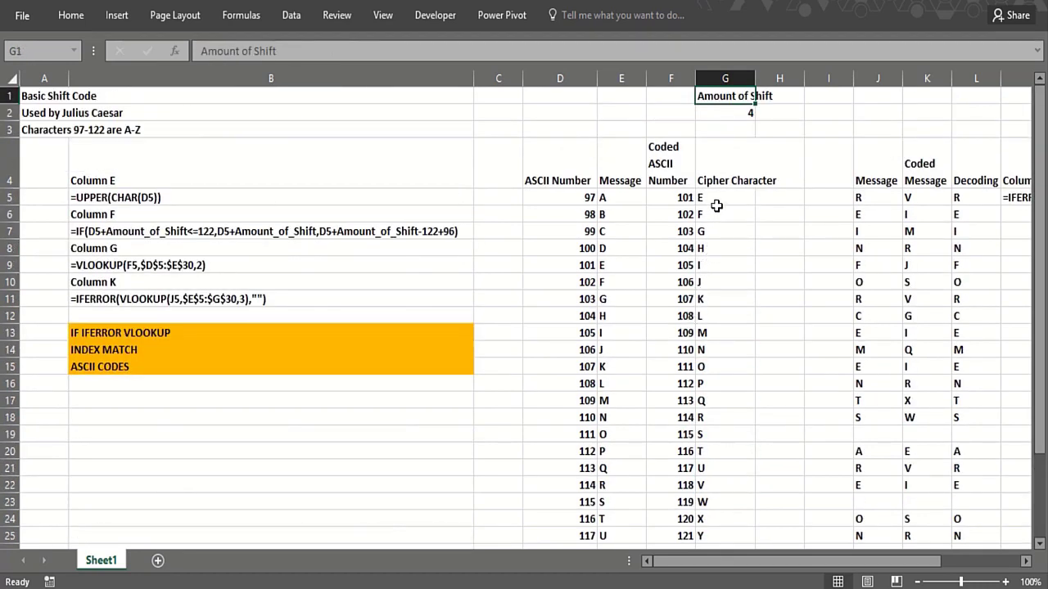
{"action": "left_click", "coordinate": [716, 201]}
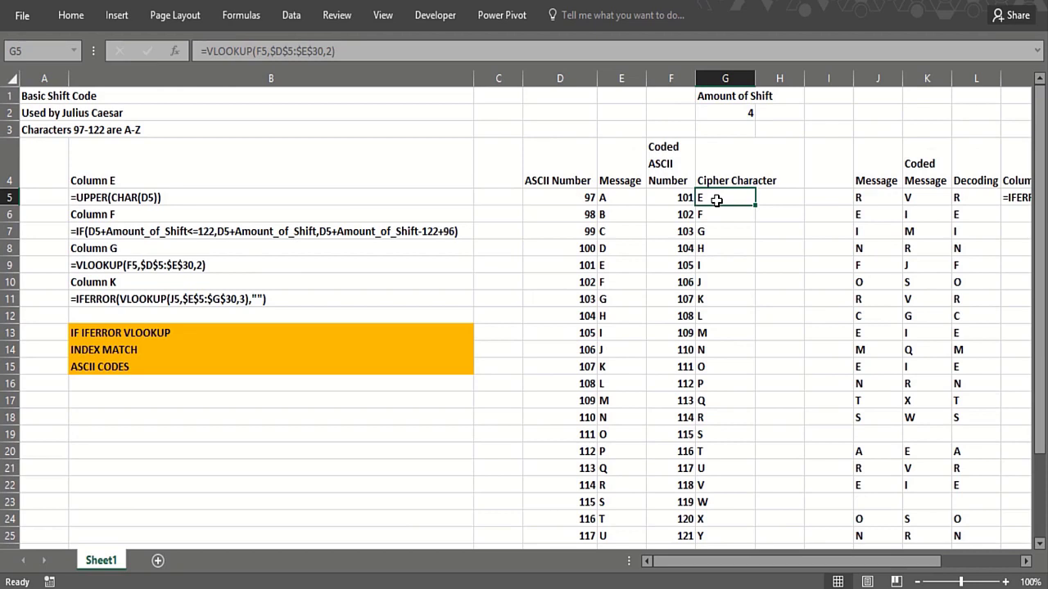
Read the Message letters in column J from J5 down to row 28 and back up.
{"action": "key", "text": "Right"}
{"action": "key", "text": "Right"}
{"action": "key", "text": "Right"}
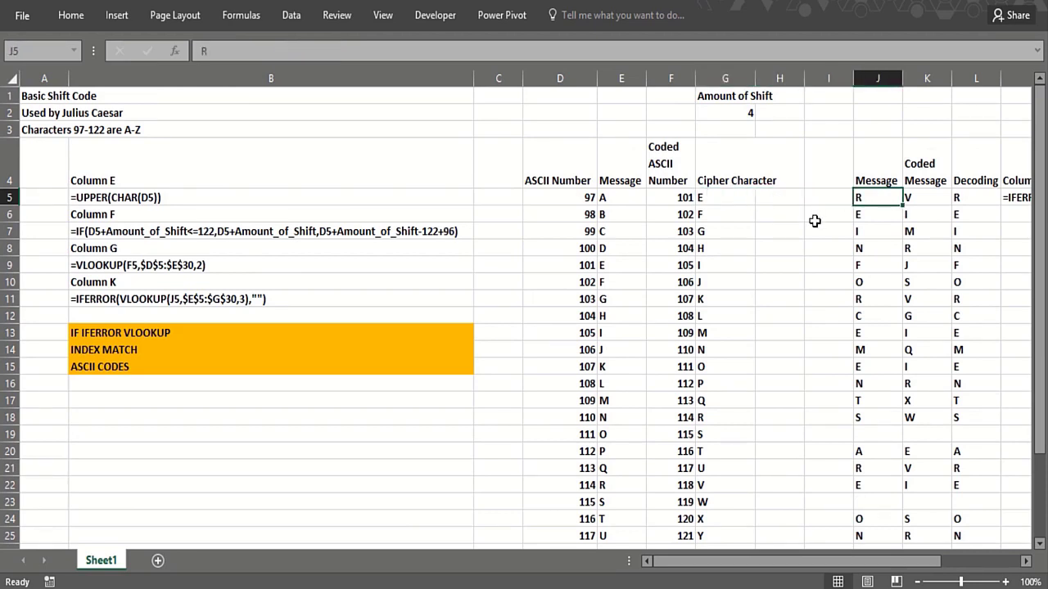
{"action": "key", "text": "Down"}
{"action": "key", "text": "Down"}
{"action": "key", "text": "Down"}
{"action": "key", "text": "Down"}
{"action": "key", "text": "Down"}
{"action": "key", "text": "Down"}
{"action": "key", "text": "Down"}
{"action": "key", "text": "Down"}
{"action": "key", "text": "Down"}
{"action": "key", "text": "Down"}
{"action": "key", "text": "Down"}
{"action": "key", "text": "Down"}
{"action": "key", "text": "Down"}
{"action": "key", "text": "Down"}
{"action": "key", "text": "Down"}
{"action": "key", "text": "Down"}
{"action": "key", "text": "Down"}
{"action": "key", "text": "Down"}
{"action": "key", "text": "Down"}
{"action": "key", "text": "Down"}
{"action": "key", "text": "Down"}
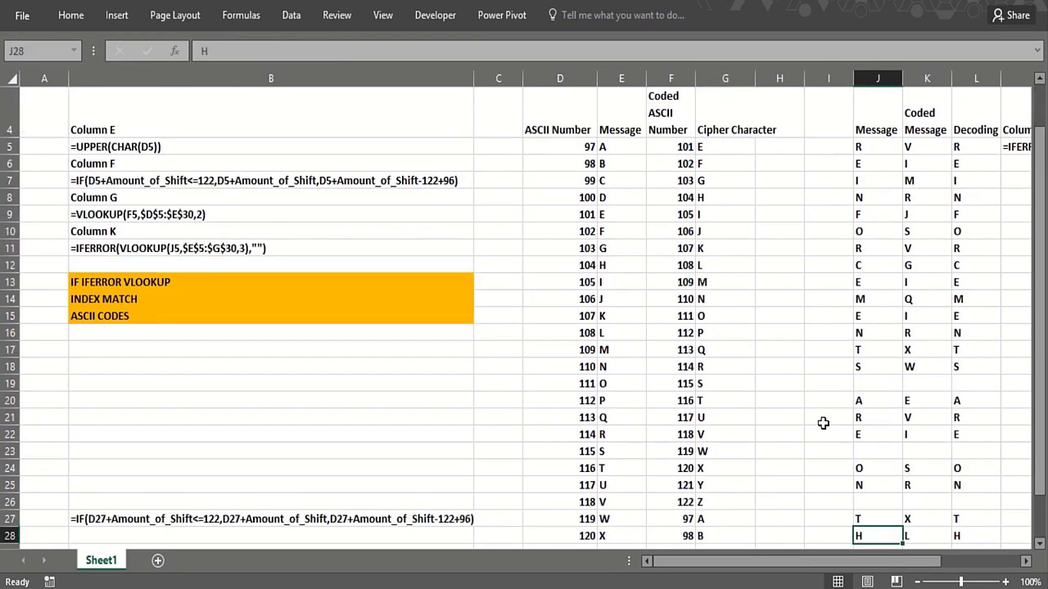
{"action": "key", "text": "Up"}
{"action": "key", "text": "Up"}
{"action": "key", "text": "Up"}
{"action": "key", "text": "Up"}
{"action": "key", "text": "Up"}
{"action": "key", "text": "Up"}
{"action": "key", "text": "Up"}
{"action": "key", "text": "Up"}
{"action": "key", "text": "Up"}
{"action": "key", "text": "Up"}
{"action": "key", "text": "Up"}
{"action": "key", "text": "Up"}
{"action": "key", "text": "Up"}
{"action": "key", "text": "Up"}
{"action": "key", "text": "Up"}
{"action": "key", "text": "Up"}
{"action": "key", "text": "Up"}
{"action": "key", "text": "Up"}
{"action": "key", "text": "Up"}
{"action": "key", "text": "Up"}
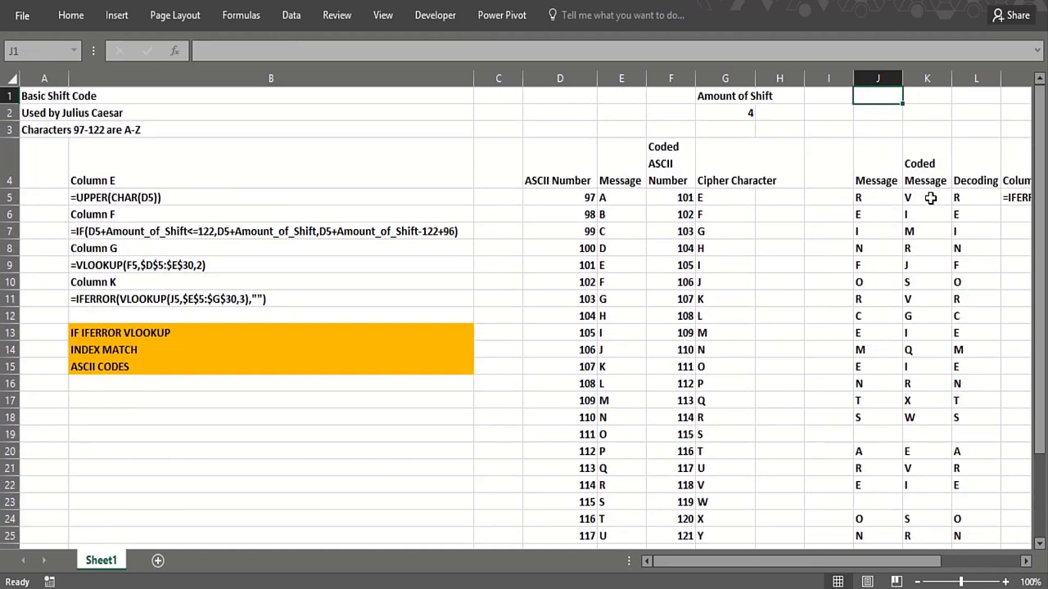
Add FALSE as the VLOOKUP's exact-match argument in K5, making the formula =IFERROR(VLOOKUP(J5,$E$5:$G$30,3,FALSE),"").
{"action": "left_click", "coordinate": [930, 198]}
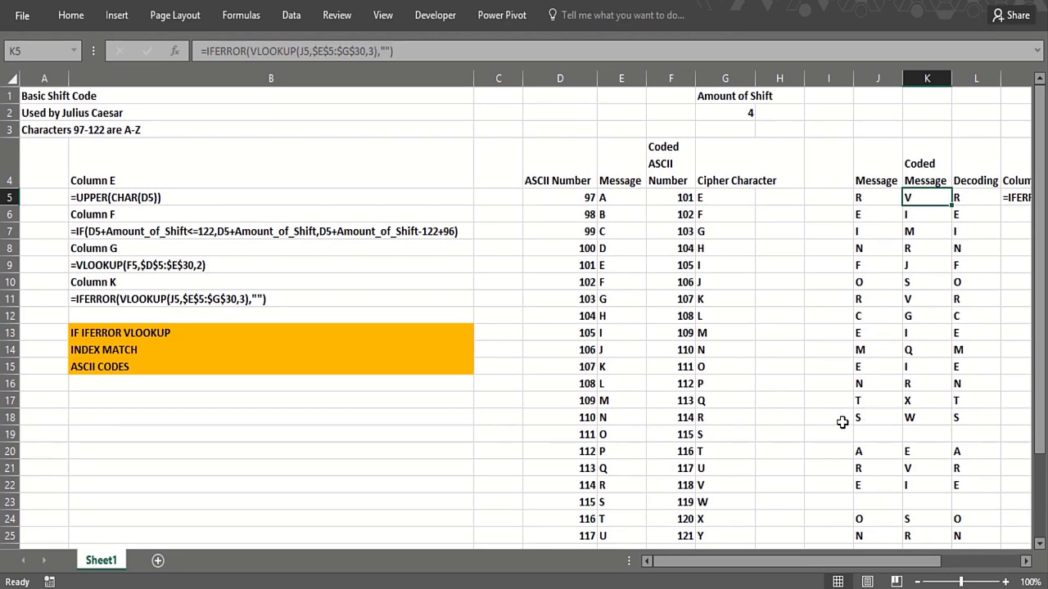
{"action": "left_click", "coordinate": [869, 198]}
{"action": "left_click", "coordinate": [911, 199]}
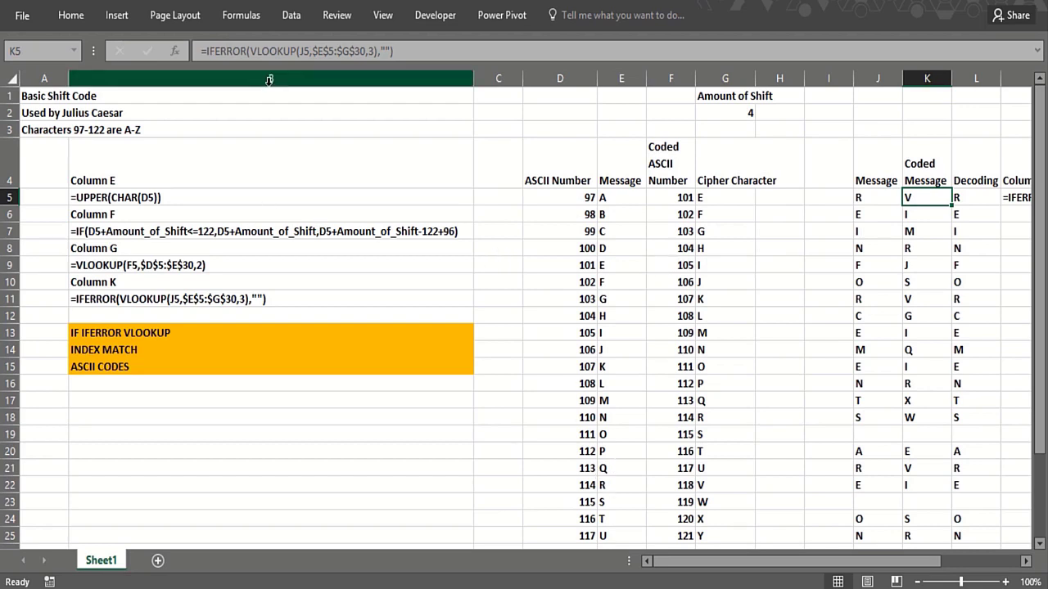
{"action": "left_click", "coordinate": [374, 51]}
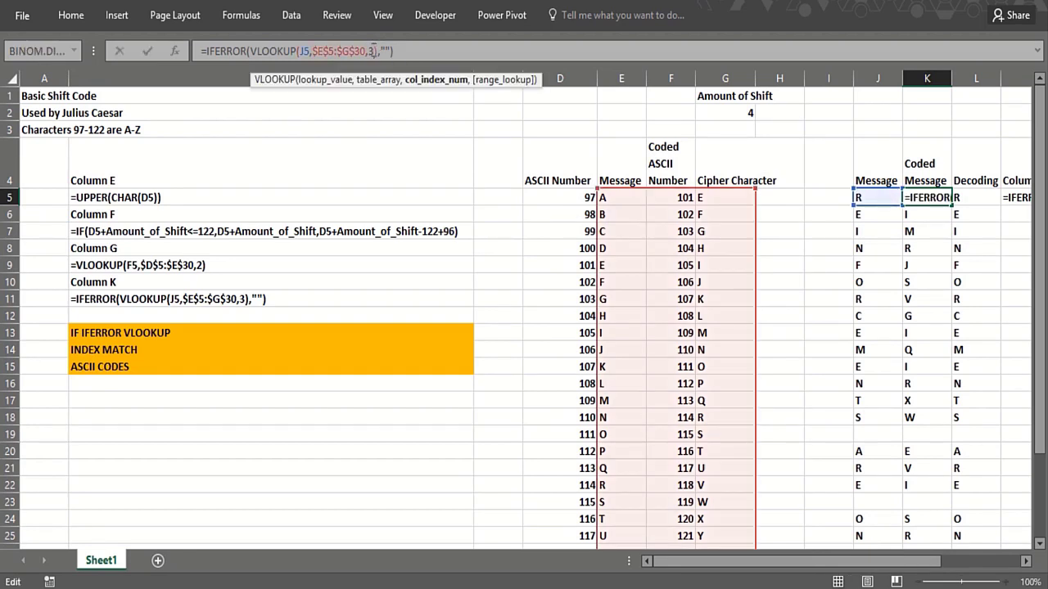
{"action": "type", "text": ",FALSE"}
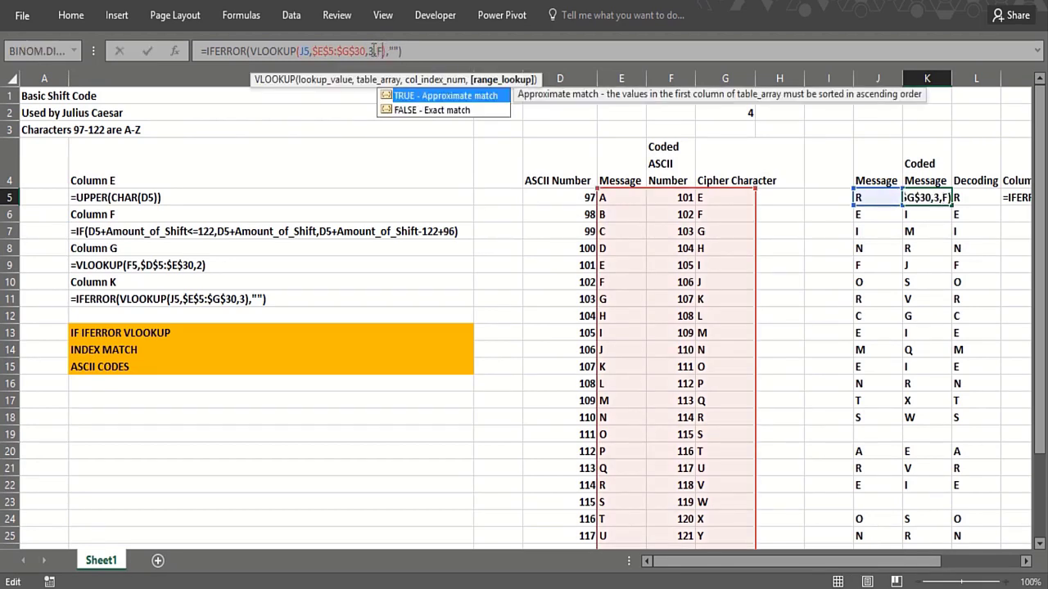
{"action": "key", "text": "Return"}
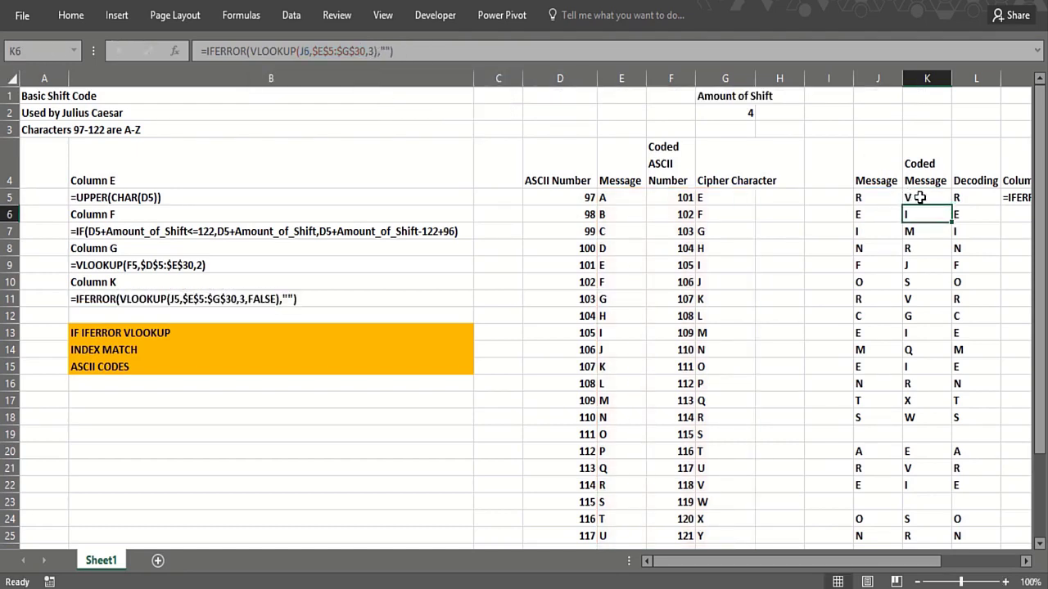
Fill the K5 formula down the Coded Message column to K33 and check the copied formula in K7.
{"action": "left_click", "coordinate": [919, 197]}
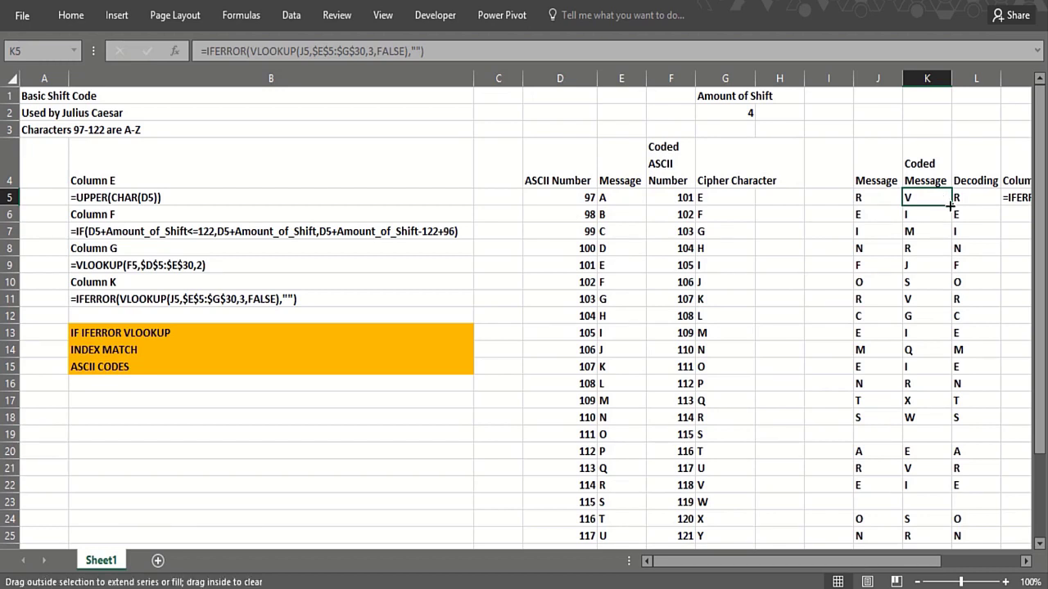
{"action": "double_click", "coordinate": [949, 206]}
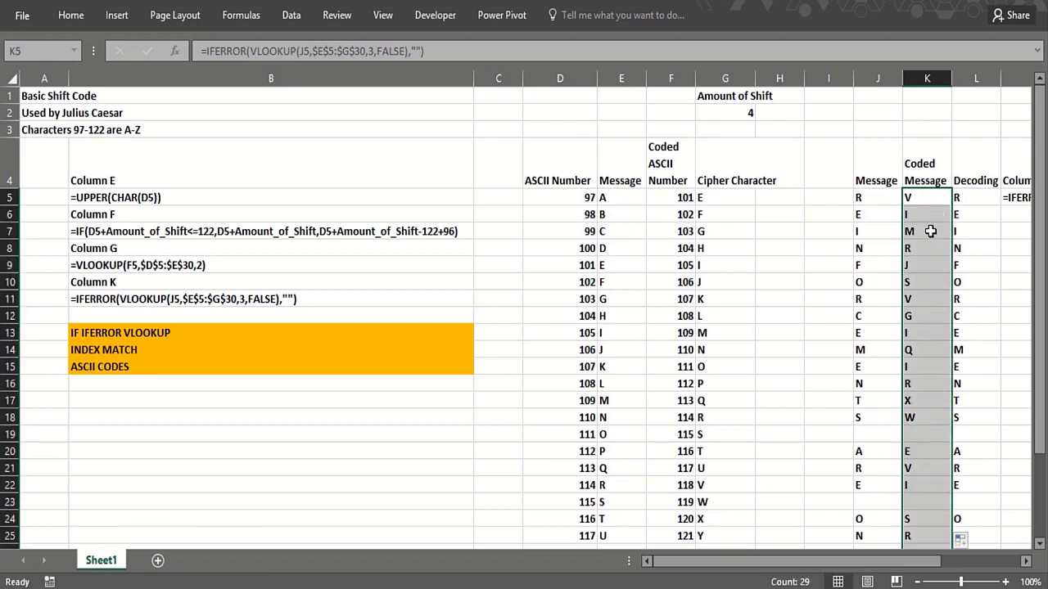
{"action": "left_click", "coordinate": [929, 230]}
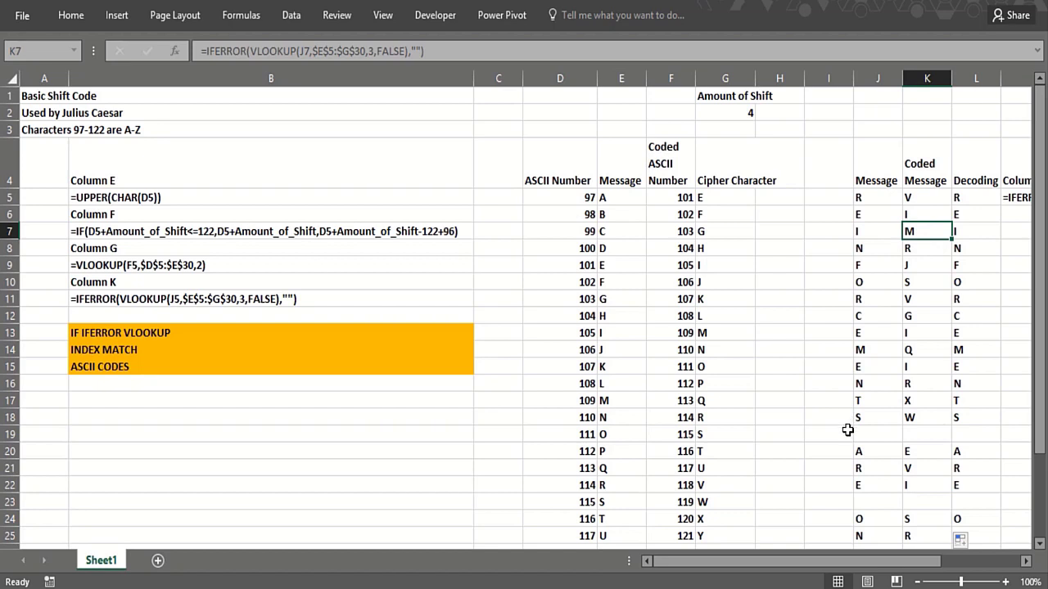
Look through the Message, Coded Message and Decoding columns, including the blank rows between words.
{"action": "left_click", "coordinate": [836, 489]}
{"action": "key", "text": "Up"}
{"action": "key", "text": "Up"}
{"action": "key", "text": "Up"}
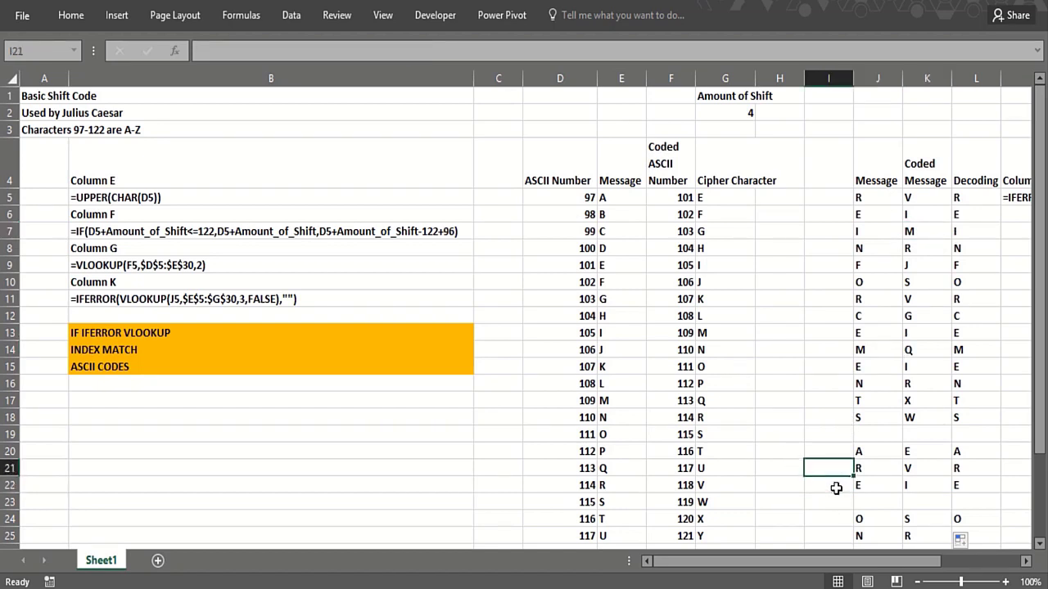
{"action": "key", "text": "Down"}
{"action": "key", "text": "Down"}
{"action": "key", "text": "Down"}
{"action": "key", "text": "Down"}
{"action": "key", "text": "Down"}
{"action": "key", "text": "Down"}
{"action": "key", "text": "Down"}
{"action": "key", "text": "Down"}
{"action": "key", "text": "Down"}
{"action": "key", "text": "Down"}
{"action": "key", "text": "Down"}
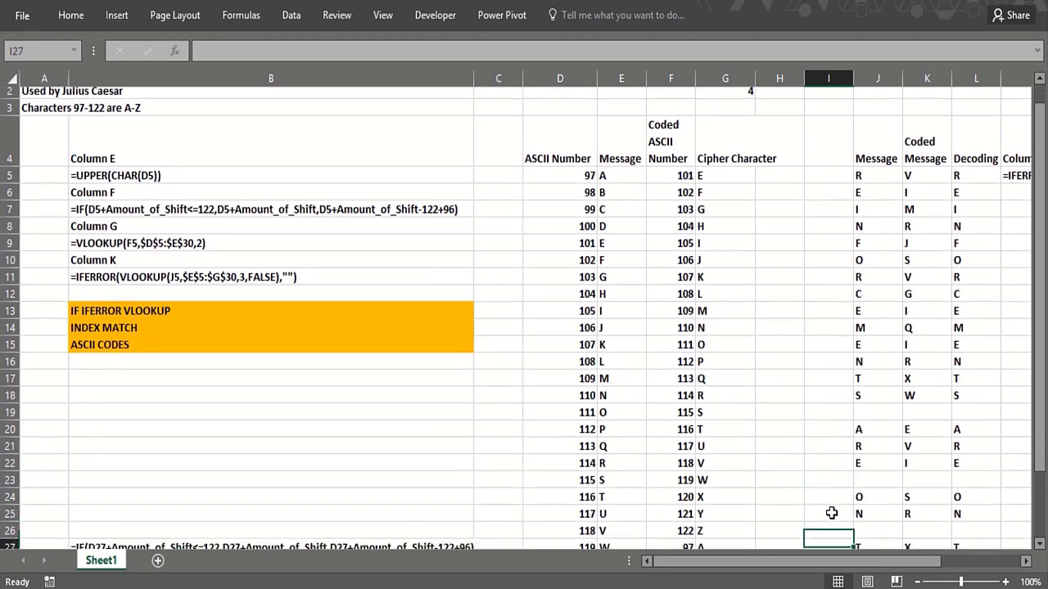
{"action": "key", "text": "Up"}
{"action": "key", "text": "Up"}
{"action": "key", "text": "Up"}
{"action": "key", "text": "Up"}
{"action": "key", "text": "Up"}
{"action": "key", "text": "Up"}
{"action": "key", "text": "Up"}
{"action": "key", "text": "Up"}
{"action": "key", "text": "Up"}
{"action": "key", "text": "Up"}
{"action": "key", "text": "Up"}
{"action": "key", "text": "Up"}
{"action": "key", "text": "Up"}
{"action": "key", "text": "Up"}
{"action": "key", "text": "Up"}
{"action": "key", "text": "Up"}
{"action": "key", "text": "Up"}
{"action": "key", "text": "Up"}
{"action": "key", "text": "Up"}
{"action": "key", "text": "Up"}
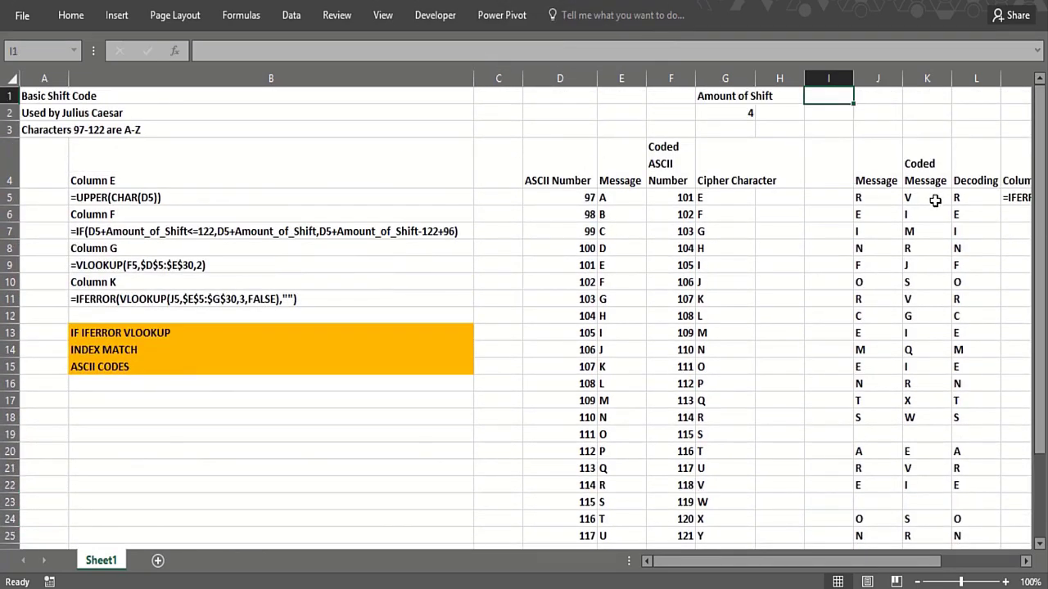
Trace the first message letter R through row 22 of the cipher table to its coded letter in K5.
{"action": "left_click", "coordinate": [926, 197]}
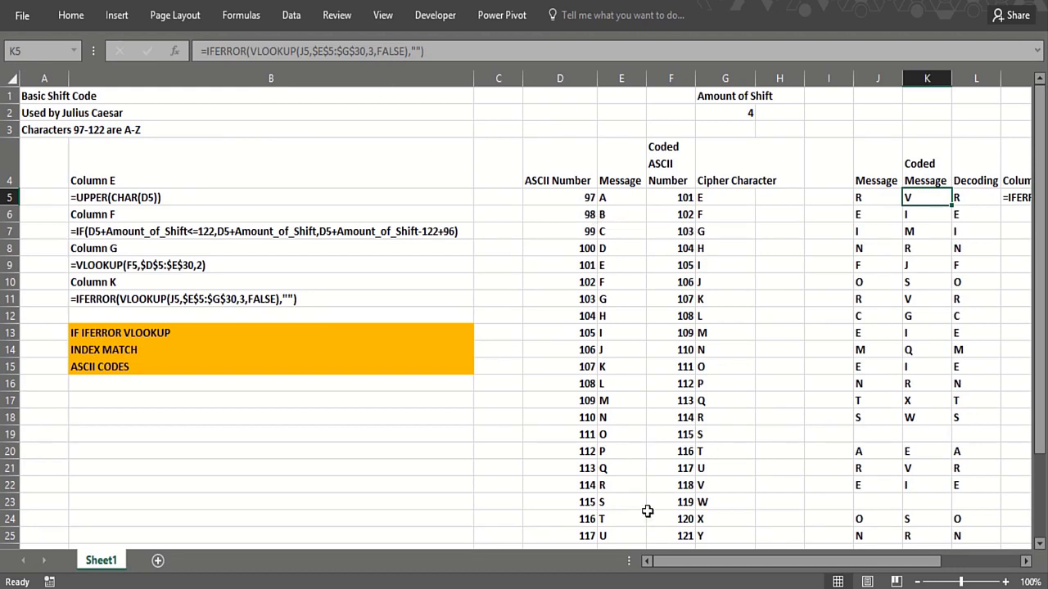
{"action": "left_click", "coordinate": [639, 485]}
{"action": "left_click", "coordinate": [706, 485]}
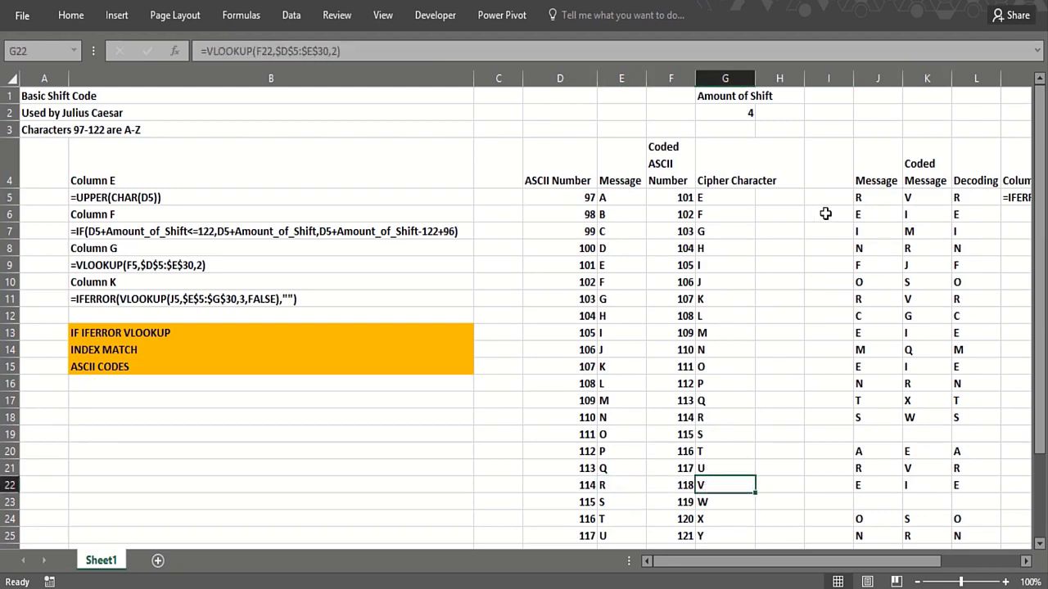
{"action": "left_click", "coordinate": [925, 196]}
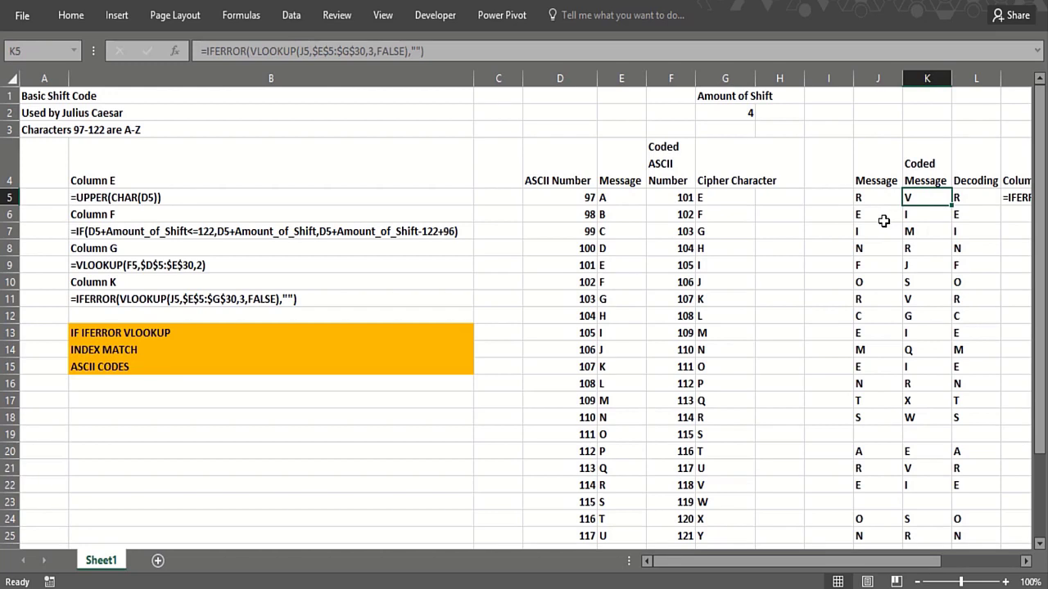
{"action": "left_click", "coordinate": [748, 272]}
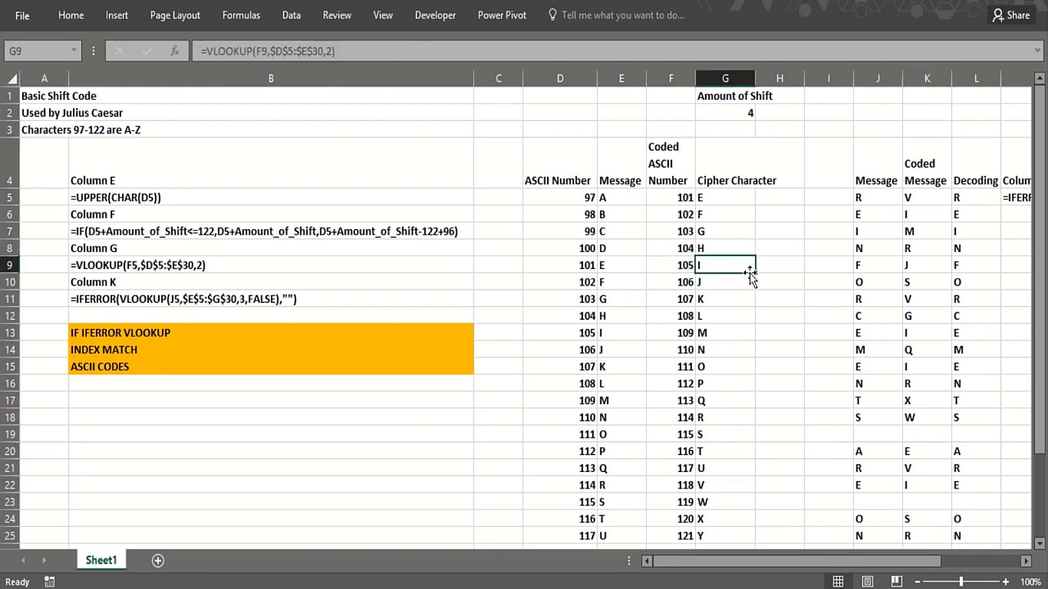
Compare the last message letter in J33 and its coded letter in K33 with row 29 of the cipher table.
{"action": "scroll", "coordinate": [829, 467], "scroll_direction": "down", "scroll_amount": 3}
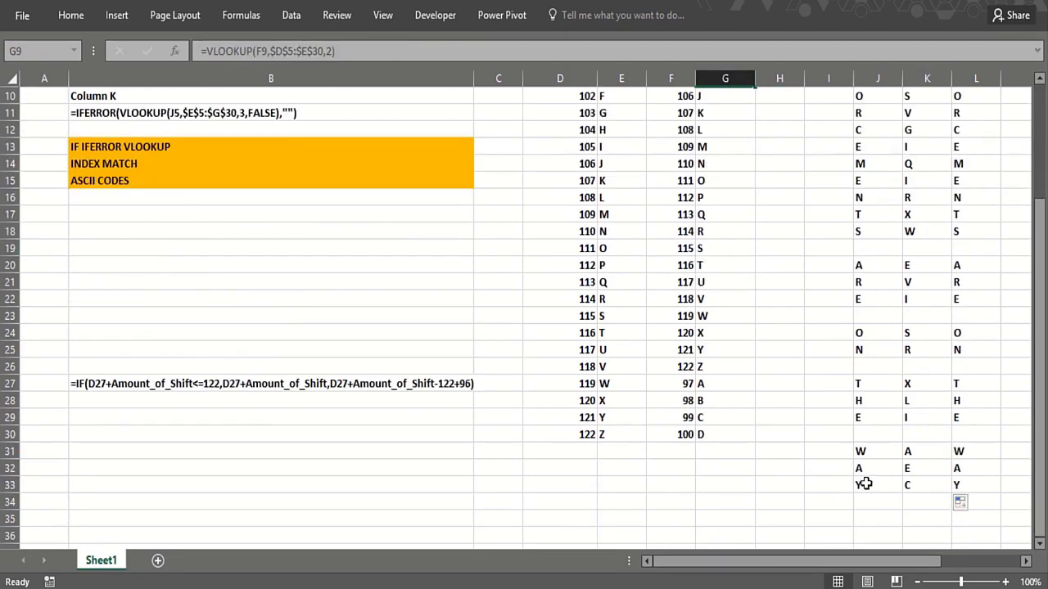
{"action": "left_click", "coordinate": [865, 483]}
{"action": "left_click", "coordinate": [906, 484]}
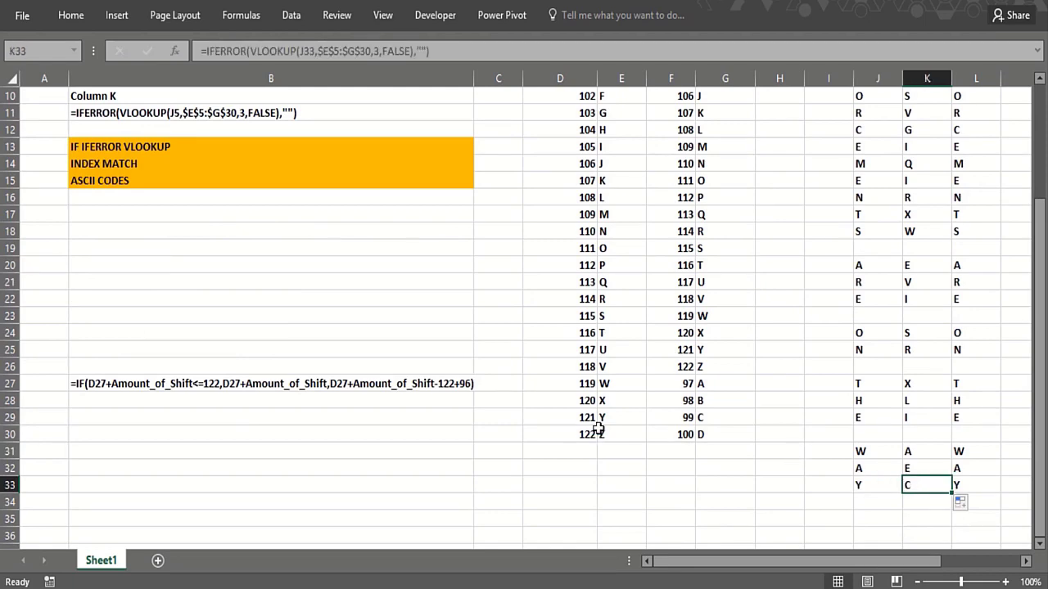
{"action": "left_click", "coordinate": [743, 421]}
{"action": "key", "text": "Up"}
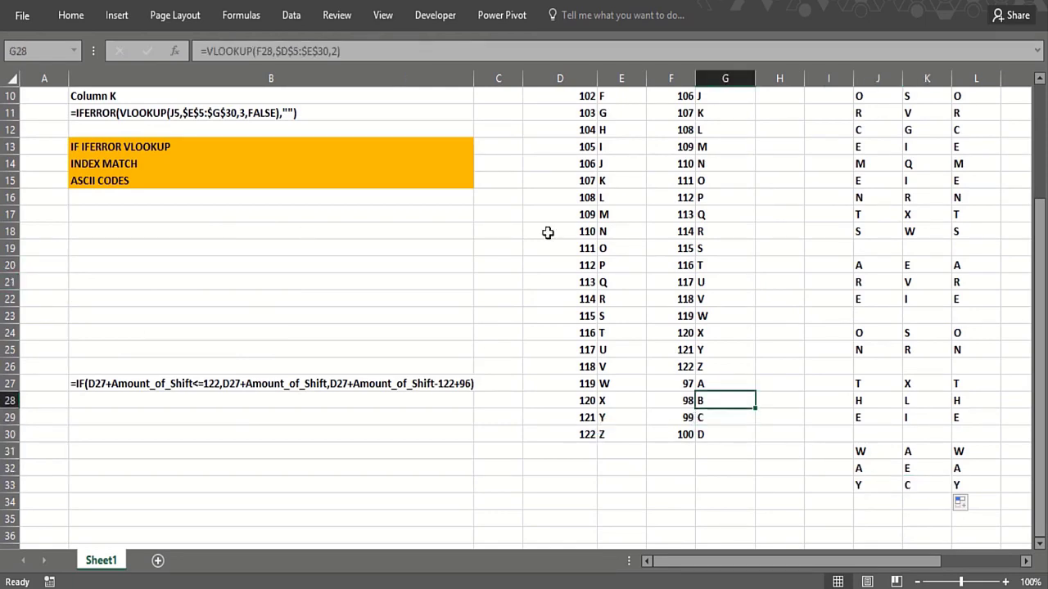
Examine the Coded Message formula in K5 and compare it with the Decoding formula in L5.
{"action": "key", "text": "Up"}
{"action": "key", "text": "Up"}
{"action": "key", "text": "Up"}
{"action": "key", "text": "Up"}
{"action": "key", "text": "Up"}
{"action": "key", "text": "Up"}
{"action": "key", "text": "Up"}
{"action": "key", "text": "Up"}
{"action": "key", "text": "Up"}
{"action": "key", "text": "Up"}
{"action": "key", "text": "Up"}
{"action": "key", "text": "Up"}
{"action": "key", "text": "Up"}
{"action": "key", "text": "Up"}
{"action": "key", "text": "Up"}
{"action": "key", "text": "Up"}
{"action": "key", "text": "Up"}
{"action": "key", "text": "Up"}
{"action": "key", "text": "Up"}
{"action": "key", "text": "Up"}
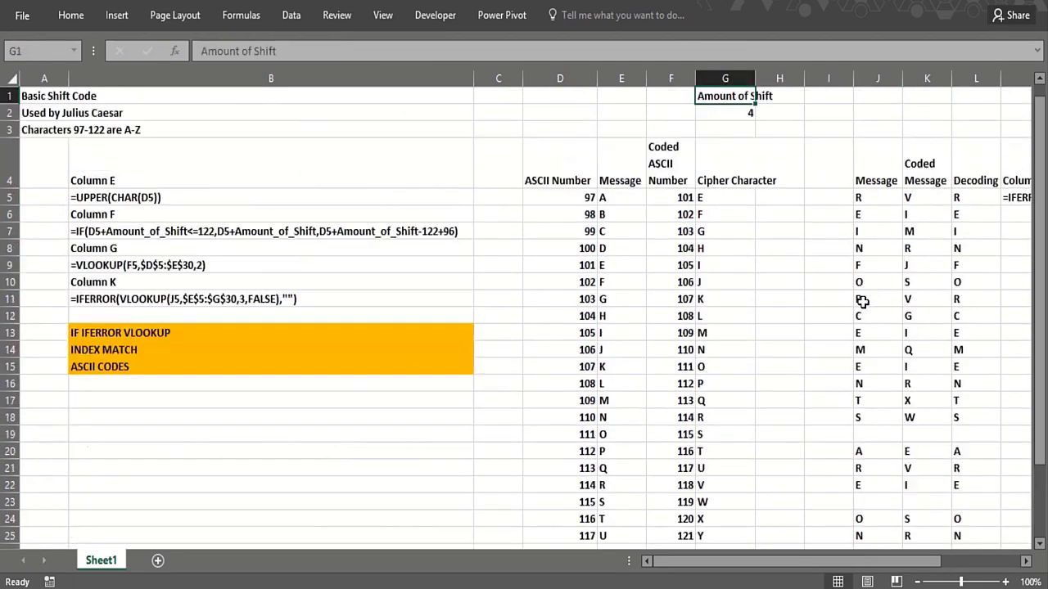
{"action": "left_click", "coordinate": [926, 198]}
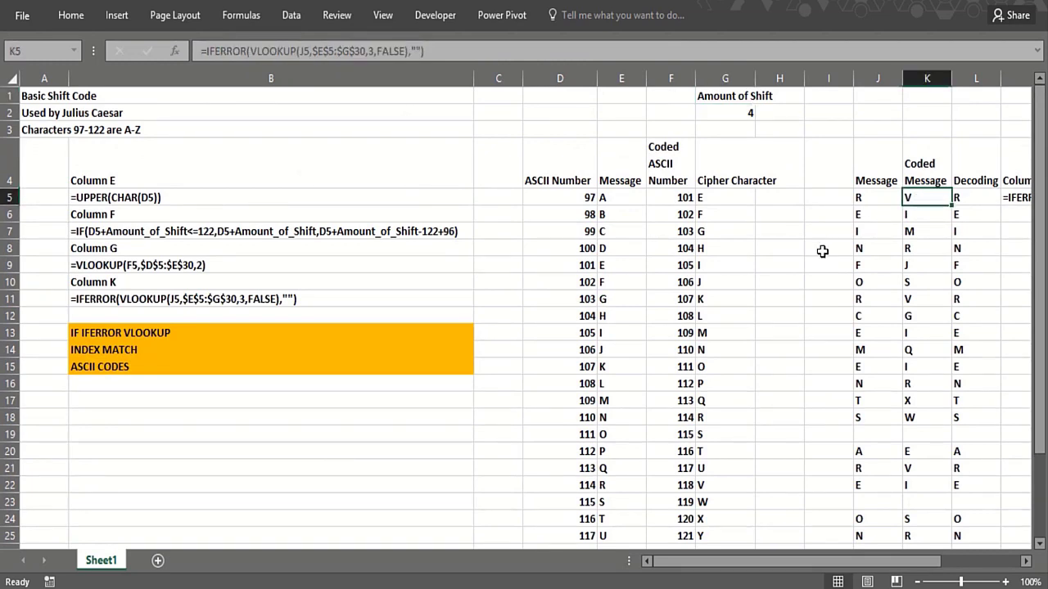
{"action": "key", "text": "Right"}
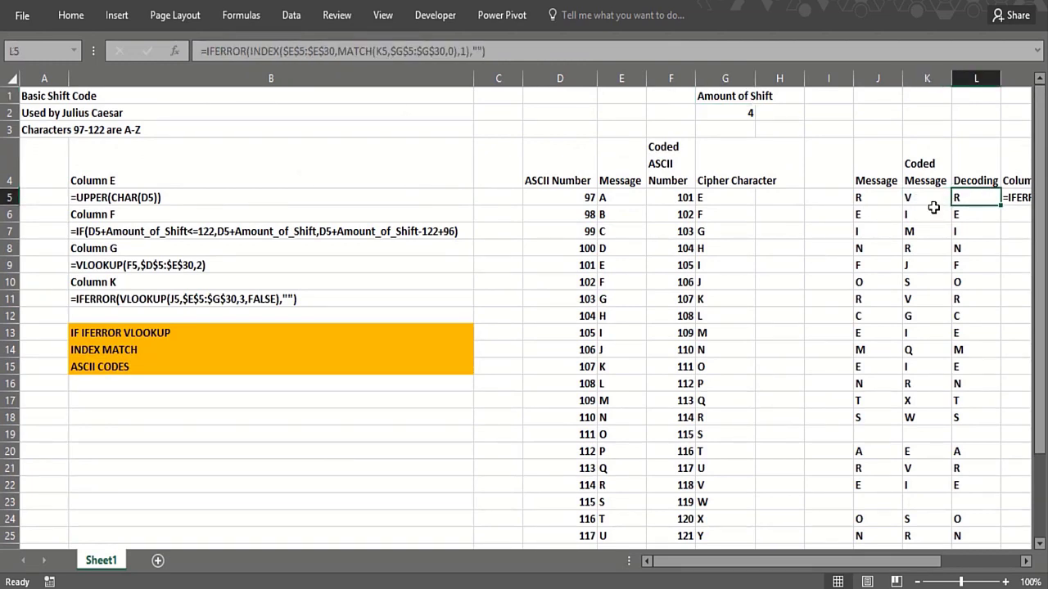
{"action": "left_click", "coordinate": [937, 197]}
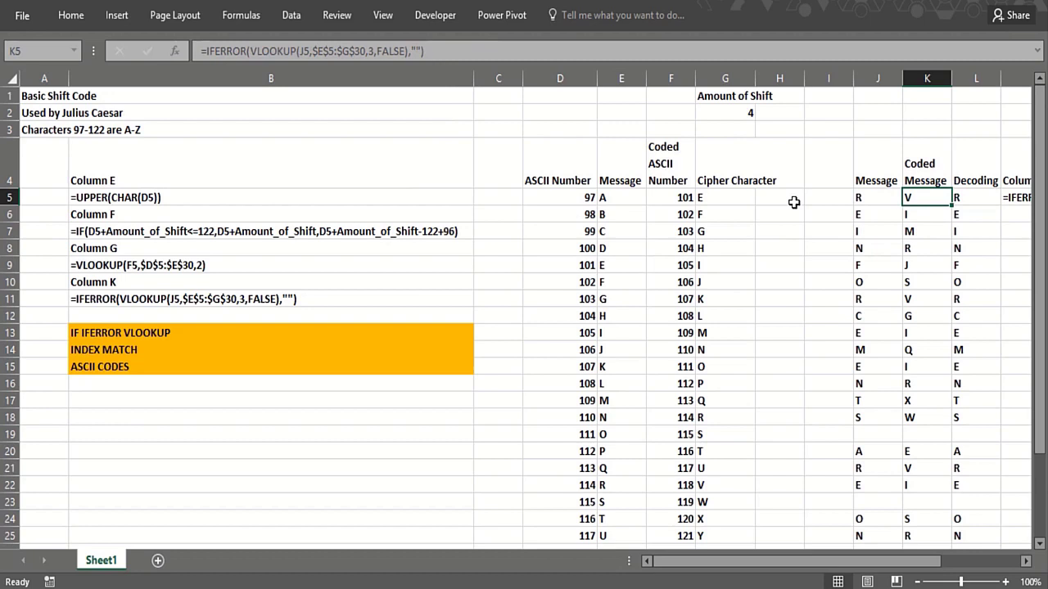
Look down the Cipher Character column to row 26 and across to the Message letter in E26.
{"action": "left_click", "coordinate": [730, 216]}
{"action": "left_click", "coordinate": [727, 514]}
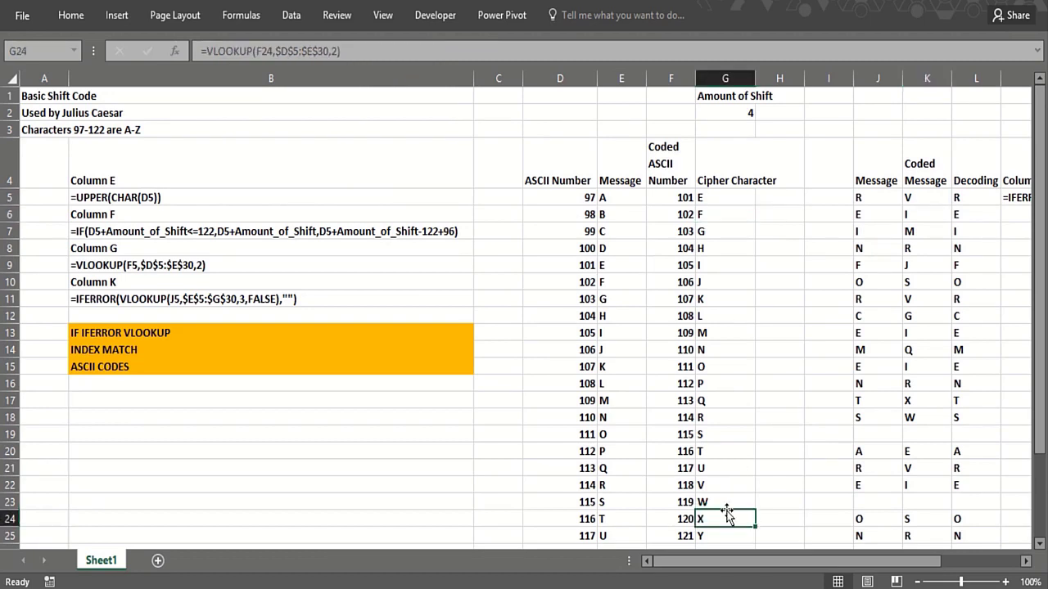
{"action": "key", "text": "Down"}
{"action": "key", "text": "Down"}
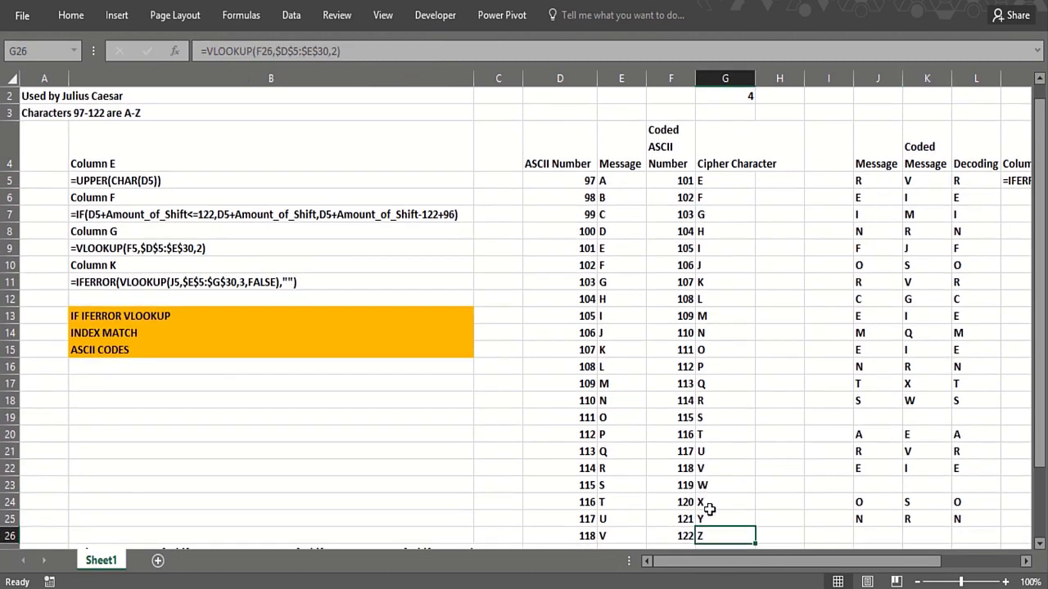
{"action": "key", "text": "Left"}
{"action": "key", "text": "Left"}
{"action": "key", "text": "Left"}
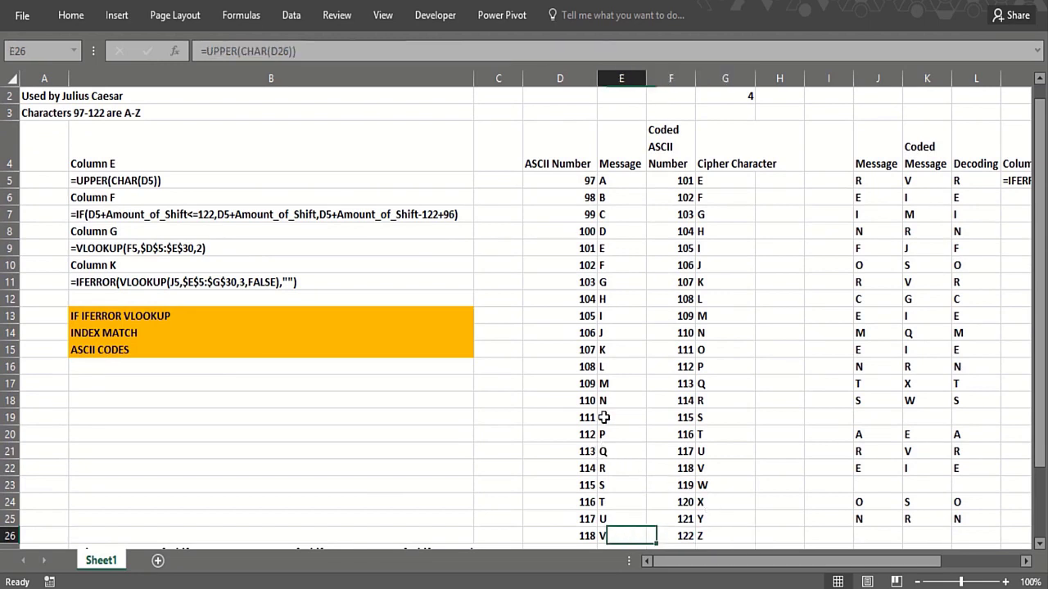
Follow row 5 from the Message letter in E5 to the formula text in N5, and review the formulas in K5 and L5.
{"action": "left_click", "coordinate": [563, 195]}
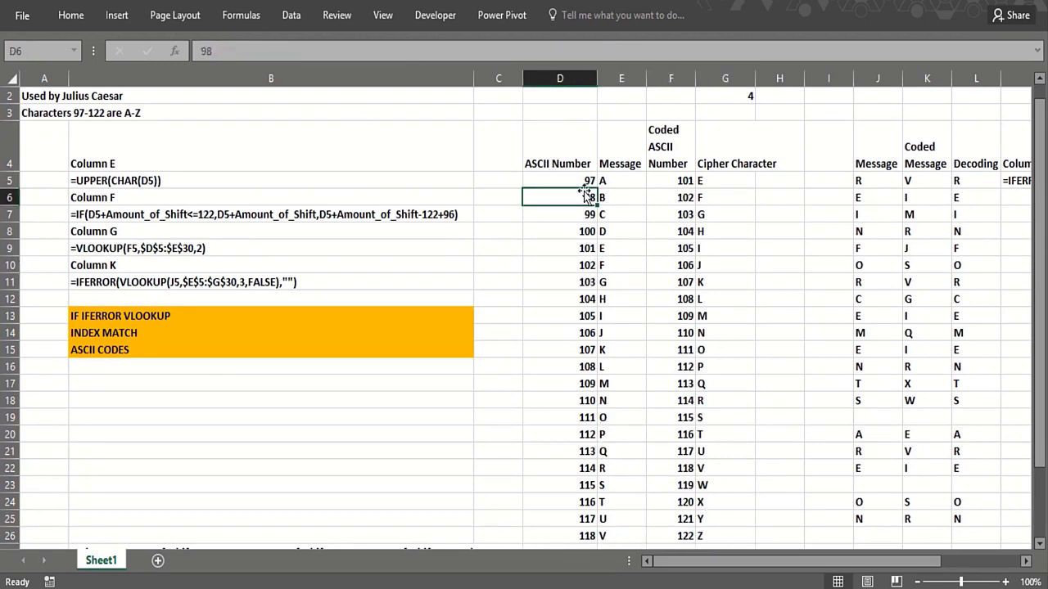
{"action": "left_click", "coordinate": [611, 181]}
{"action": "key", "text": "Right"}
{"action": "key", "text": "Right"}
{"action": "key", "text": "Right"}
{"action": "key", "text": "Right"}
{"action": "key", "text": "Right"}
{"action": "key", "text": "Right"}
{"action": "key", "text": "Right"}
{"action": "key", "text": "Right"}
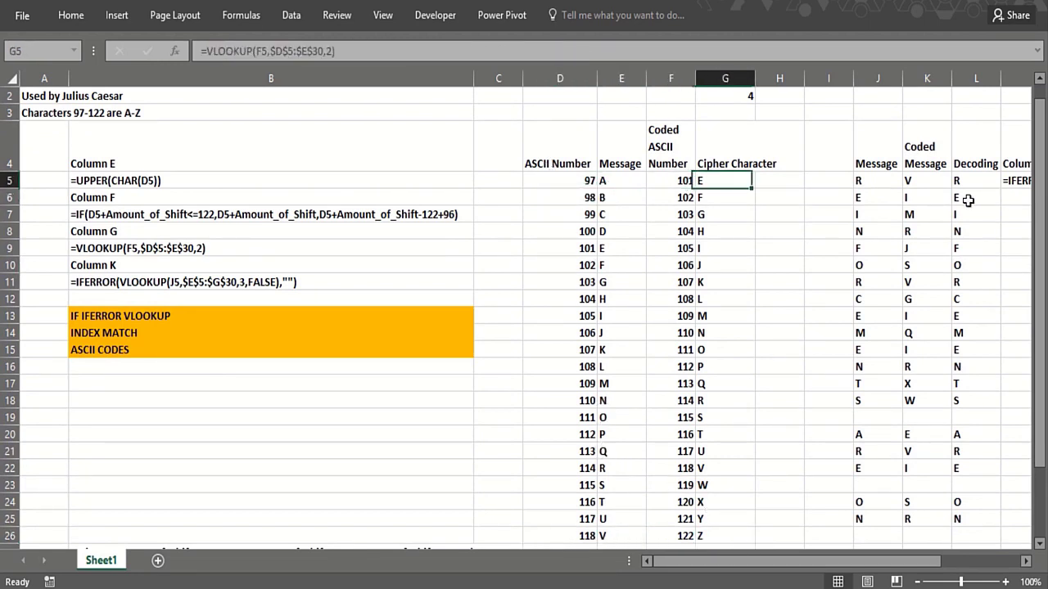
{"action": "key", "text": "Right"}
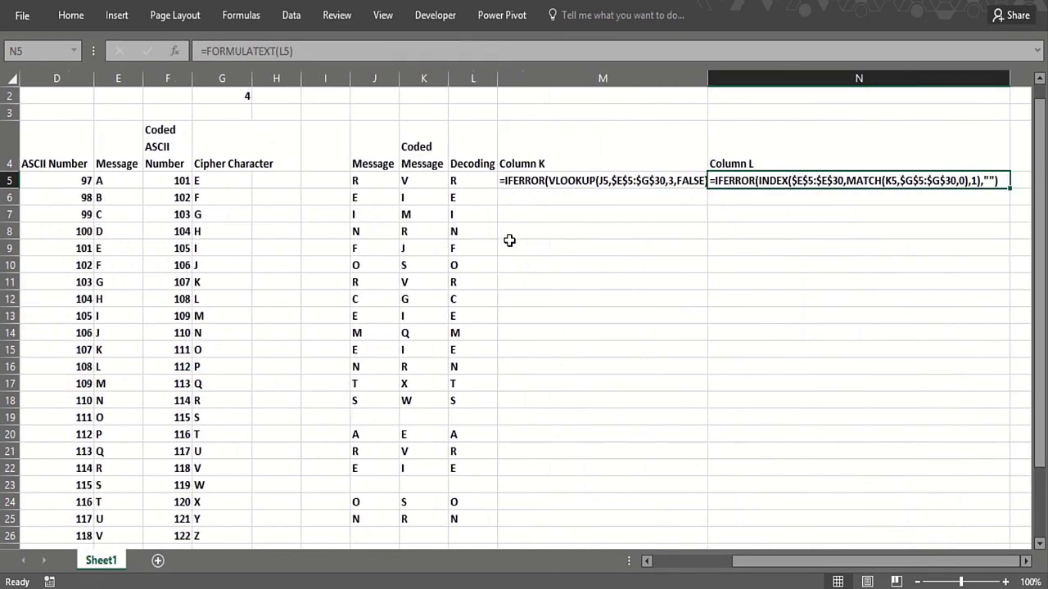
{"action": "left_click", "coordinate": [414, 183]}
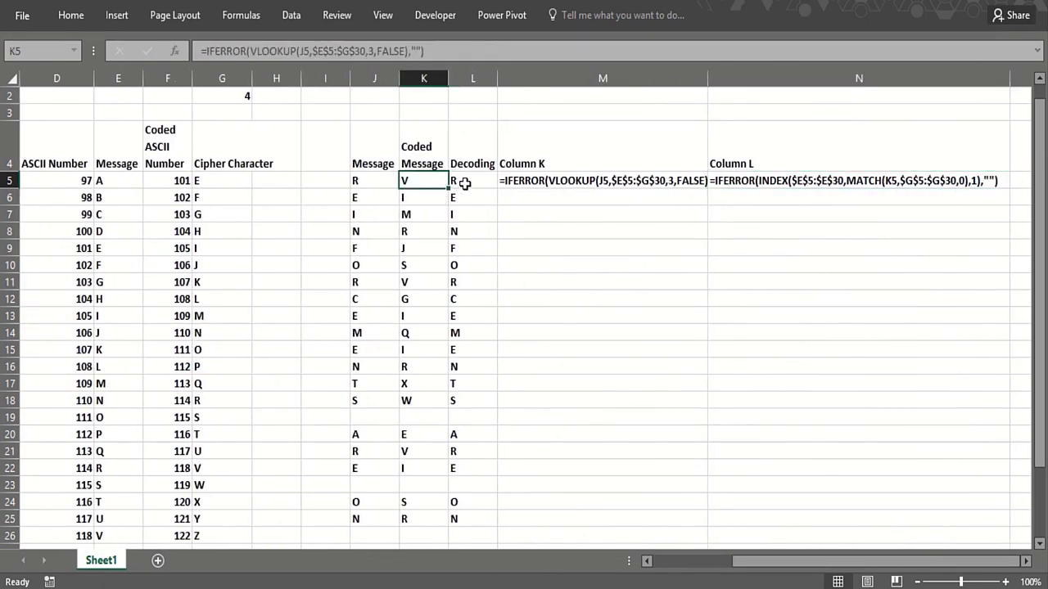
{"action": "left_click", "coordinate": [464, 184]}
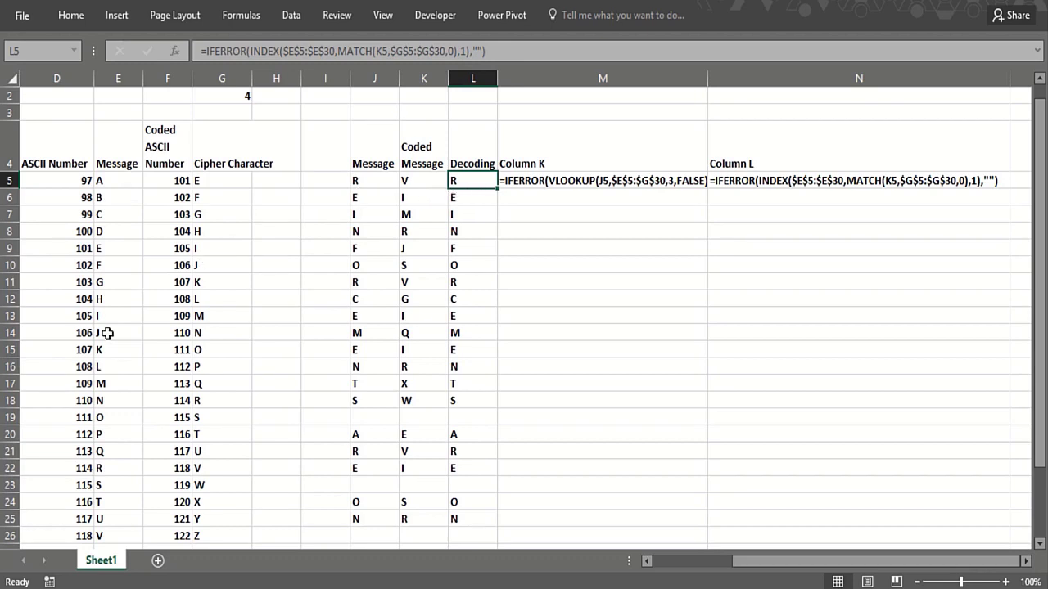
Trace the first coded letter in K5 through row 22 of the cipher table, from G22 back to the Message letter in E22.
{"action": "left_click", "coordinate": [214, 397]}
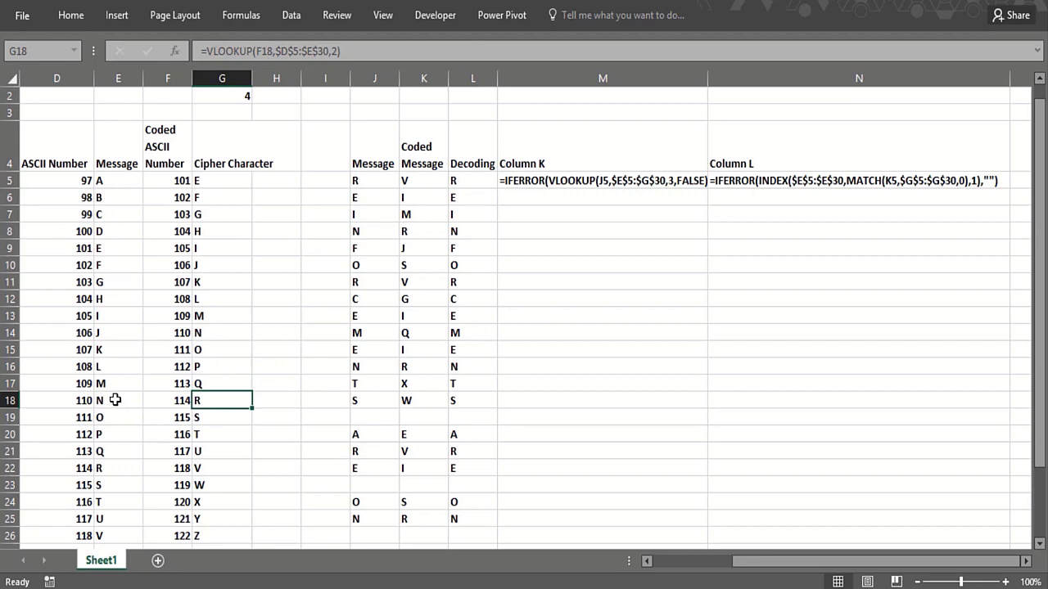
{"action": "left_click", "coordinate": [424, 174]}
{"action": "key", "text": "Left"}
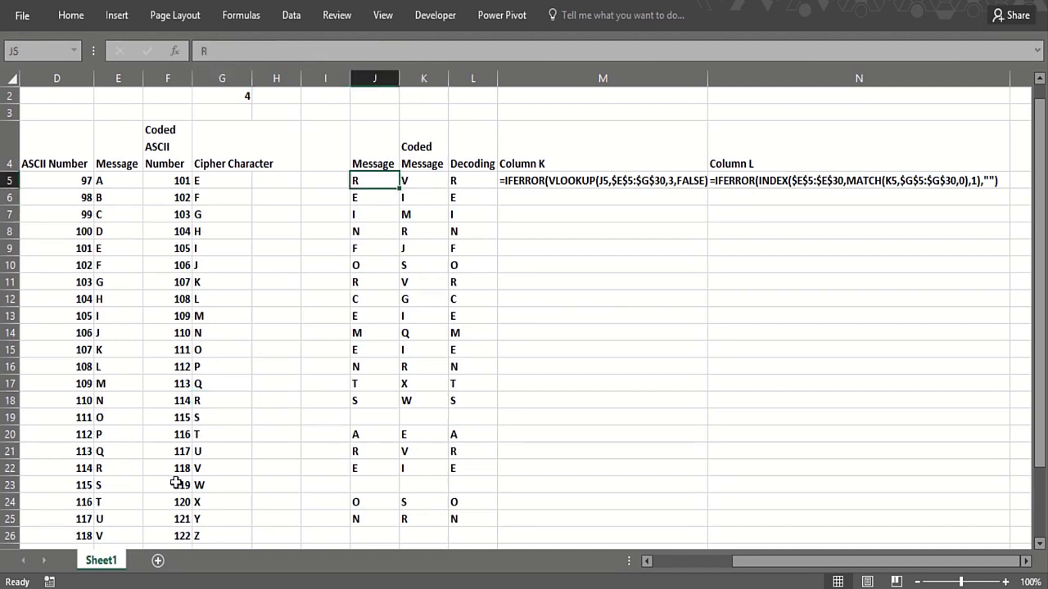
{"action": "left_click", "coordinate": [211, 471]}
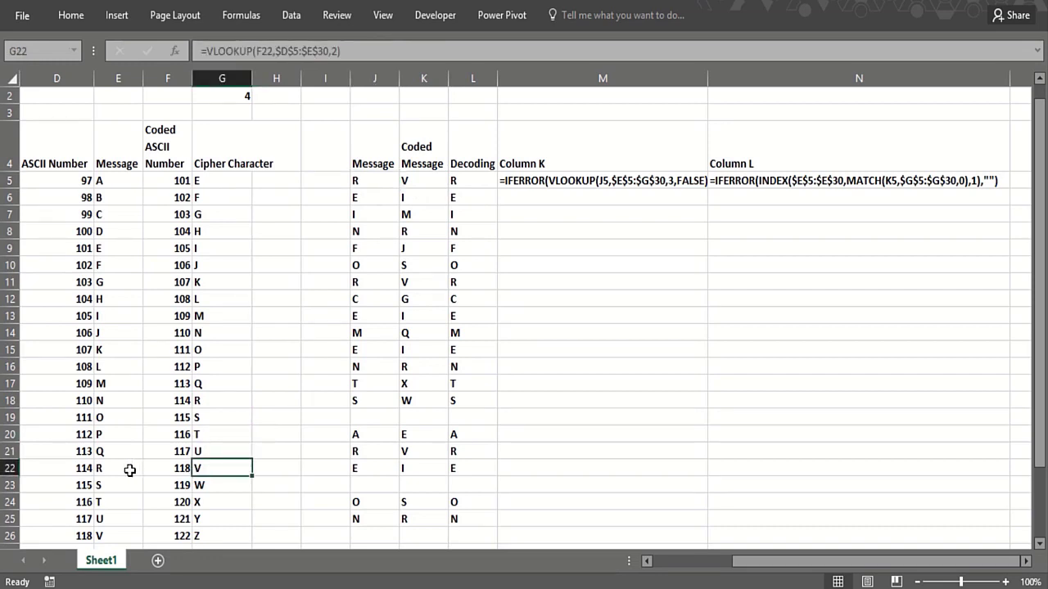
{"action": "left_click", "coordinate": [176, 466], "text": "shift"}
{"action": "left_click", "coordinate": [111, 470]}
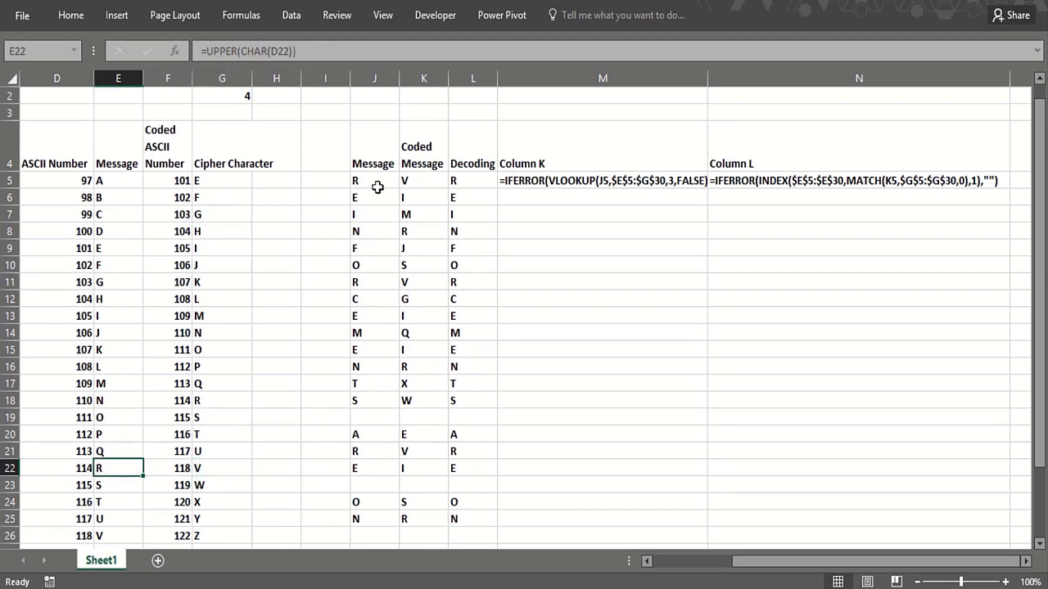
Read the IFERROR, INDEX and MATCH decoding formulas in L5 and L6.
{"action": "left_click", "coordinate": [473, 181]}
{"action": "left_click", "coordinate": [463, 204]}
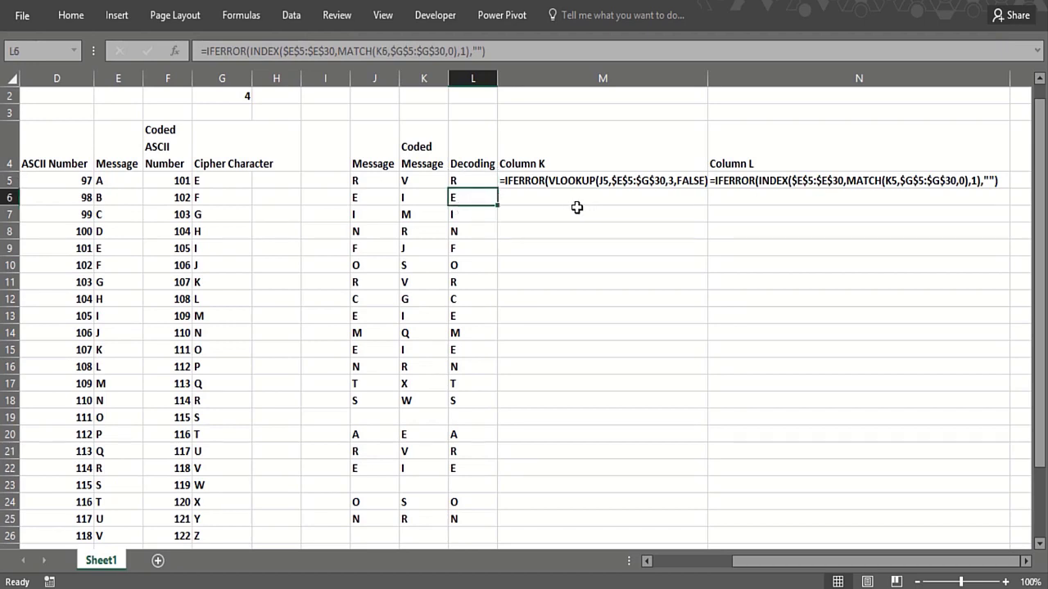
{"action": "left_click", "coordinate": [486, 182]}
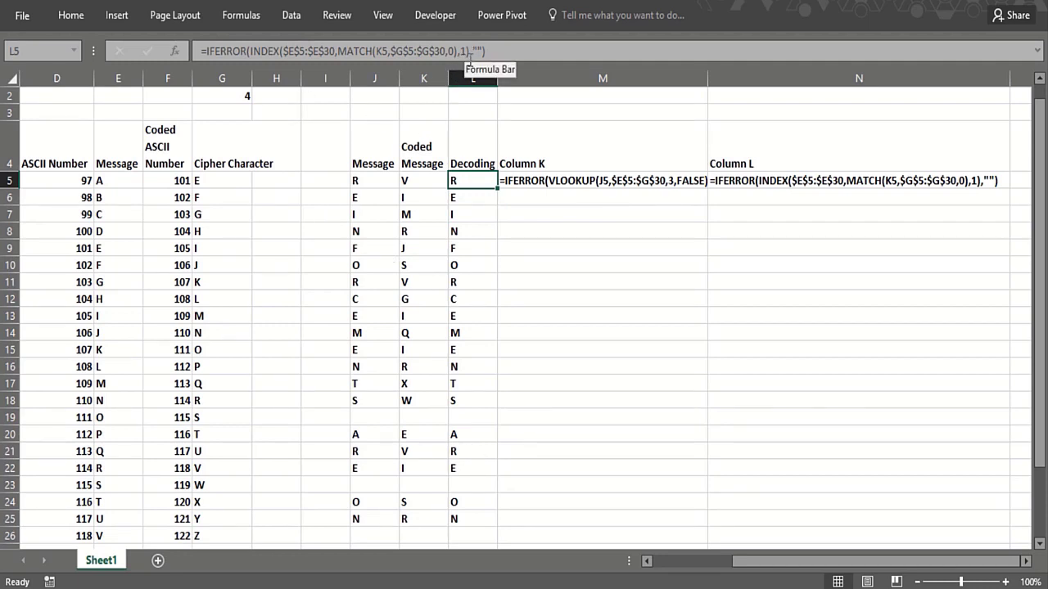
{"action": "left_click", "coordinate": [620, 343]}
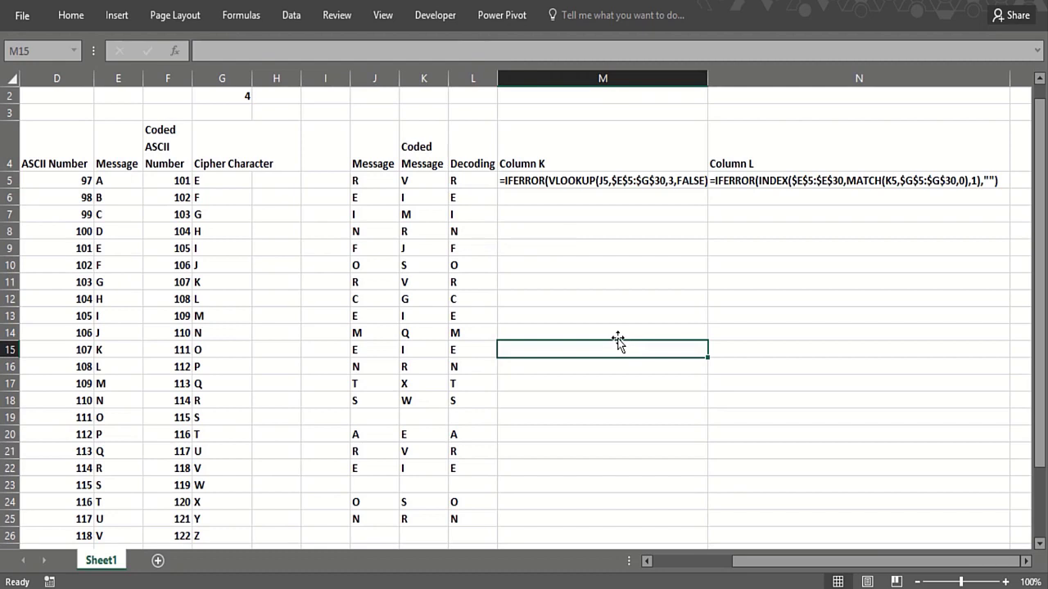
{"action": "key", "text": "Left"}
{"action": "key", "text": "Left"}
{"action": "key", "text": "Left"}
{"action": "key", "text": "Left"}
{"action": "key", "text": "Left"}
{"action": "key", "text": "Left"}
{"action": "key", "text": "Left"}
{"action": "key", "text": "Left"}
{"action": "key", "text": "Left"}
{"action": "key", "text": "Left"}
{"action": "key", "text": "Left"}
{"action": "key", "text": "Left"}
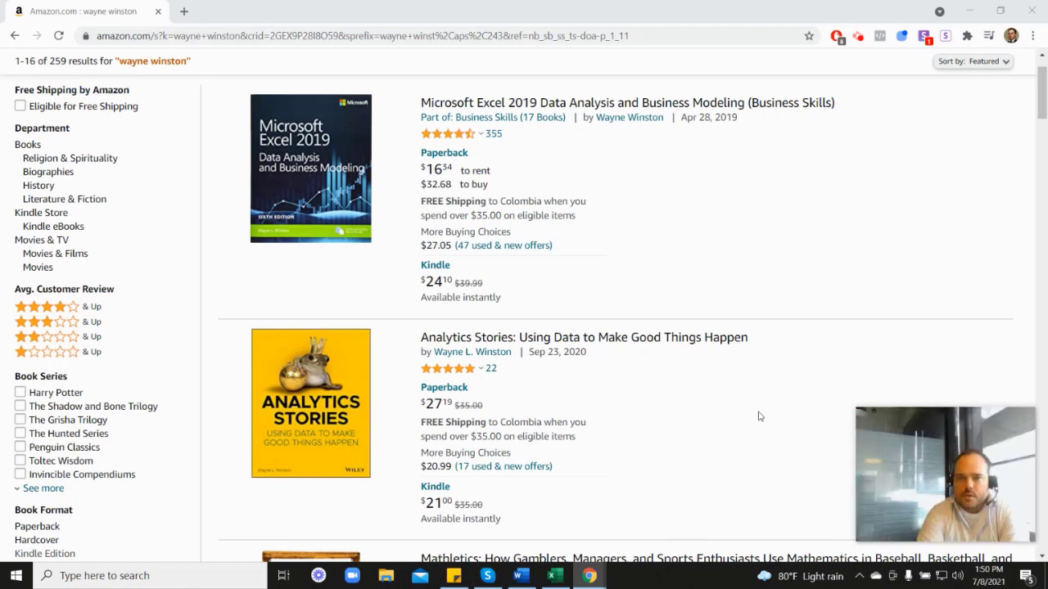
Look through the Amazon book results in Chrome down to Marketing Analytics: Data-Driven Techniques with Microsoft Excel.
{"action": "mouse_move", "coordinate": [448, 141]}
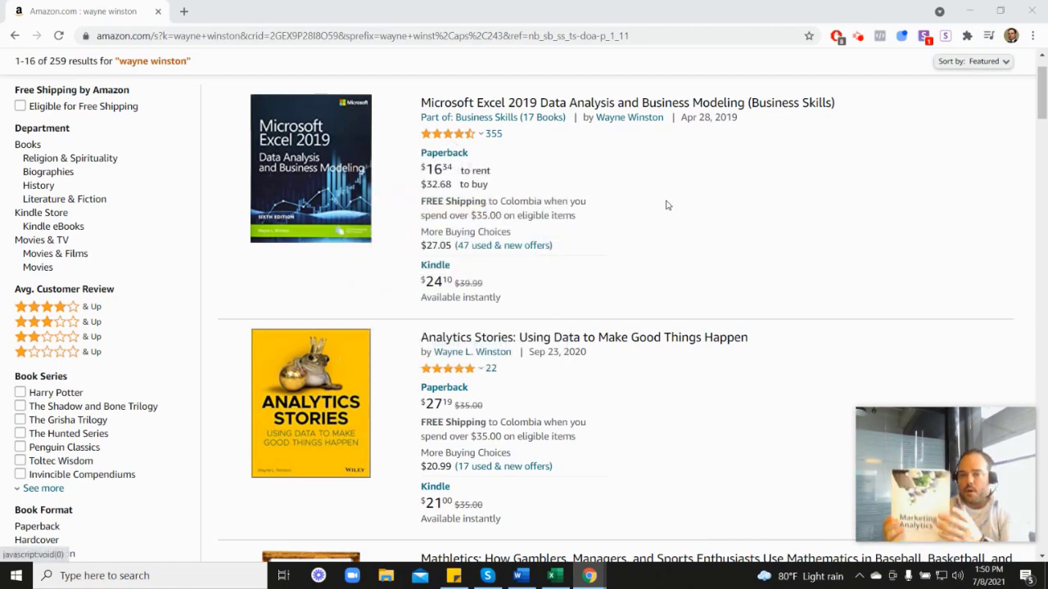
{"action": "scroll", "coordinate": [471, 398], "scroll_direction": "down", "scroll_amount": 6}
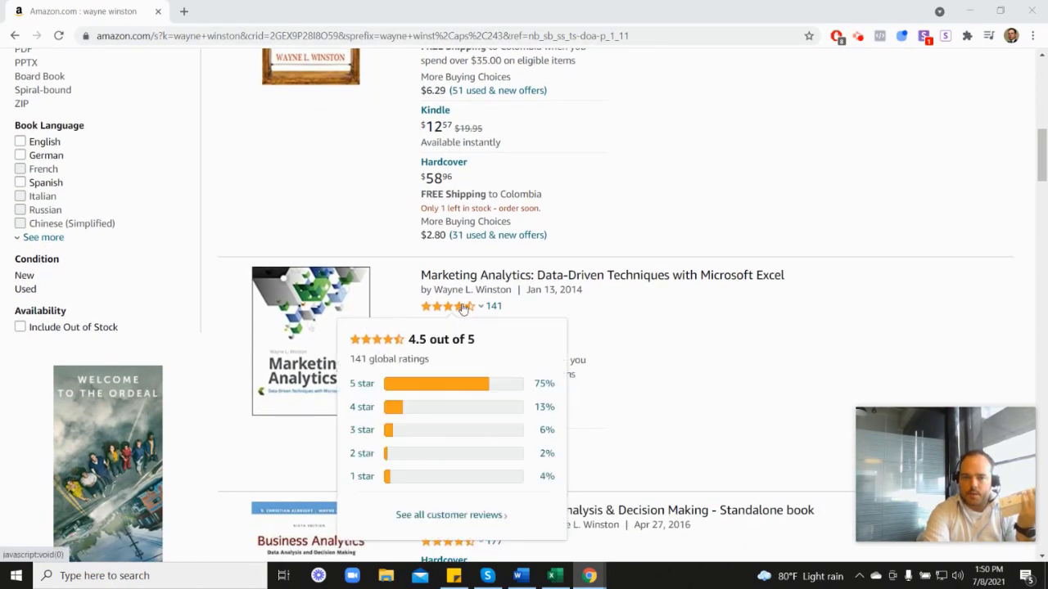
{"action": "scroll", "coordinate": [609, 311], "scroll_direction": "up", "scroll_amount": 3}
{"action": "scroll", "coordinate": [609, 311], "scroll_direction": "up", "scroll_amount": 3}
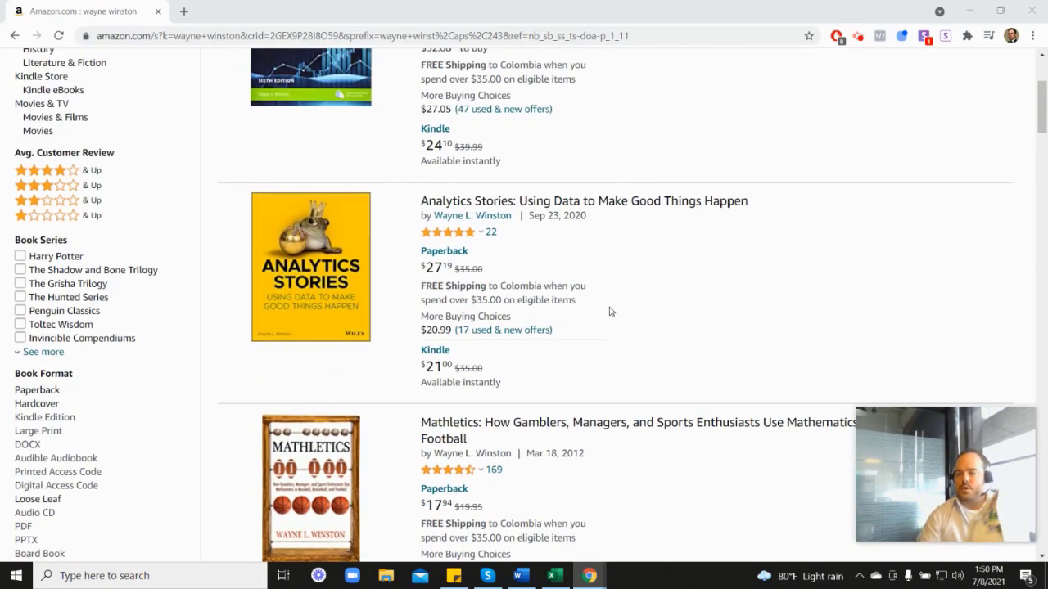